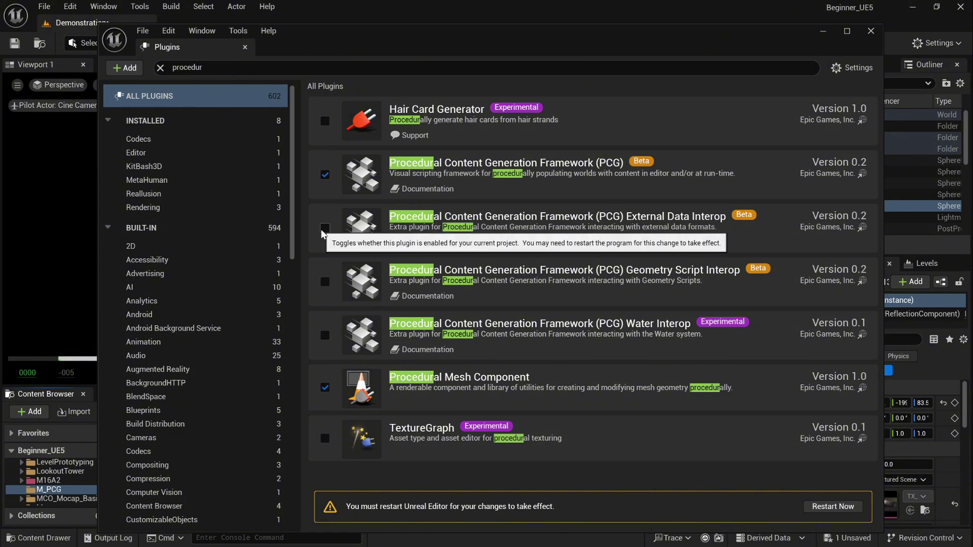
Step: Enable the PCG External Data, Geometry Script and Water Interop plugins and restart the editor, saving the Demonstration level
left_click(325, 228)
left_click(578, 314)
left_click(324, 281)
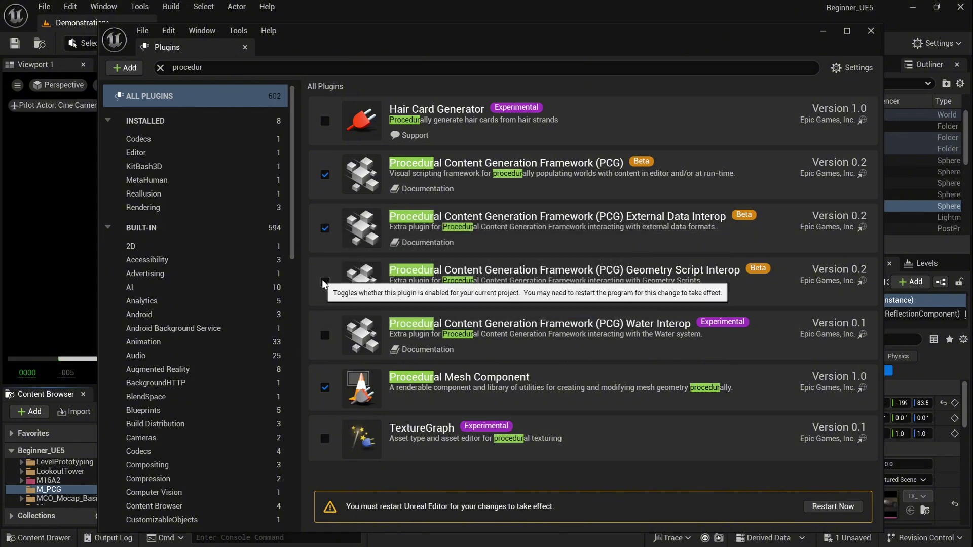
left_click(578, 314)
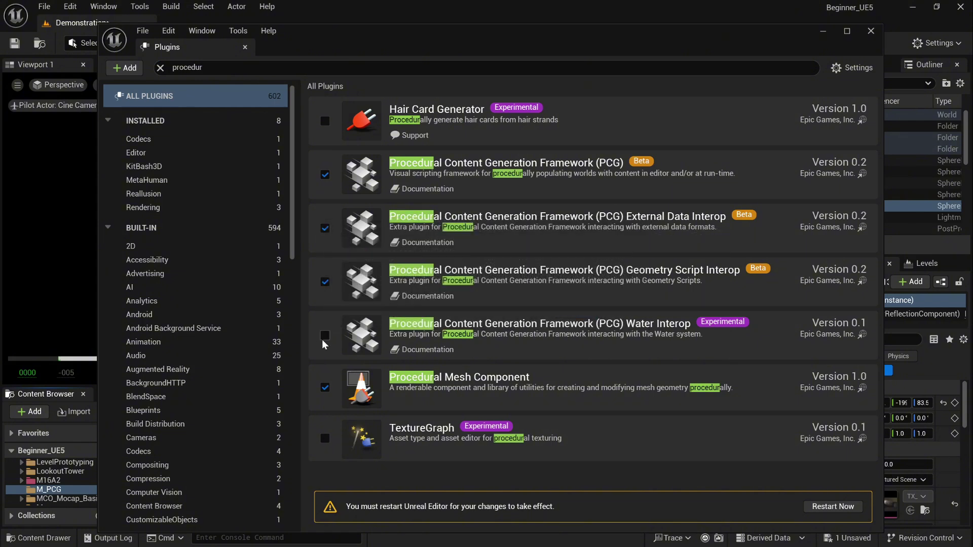
left_click(325, 336)
left_click(574, 311)
left_click(833, 508)
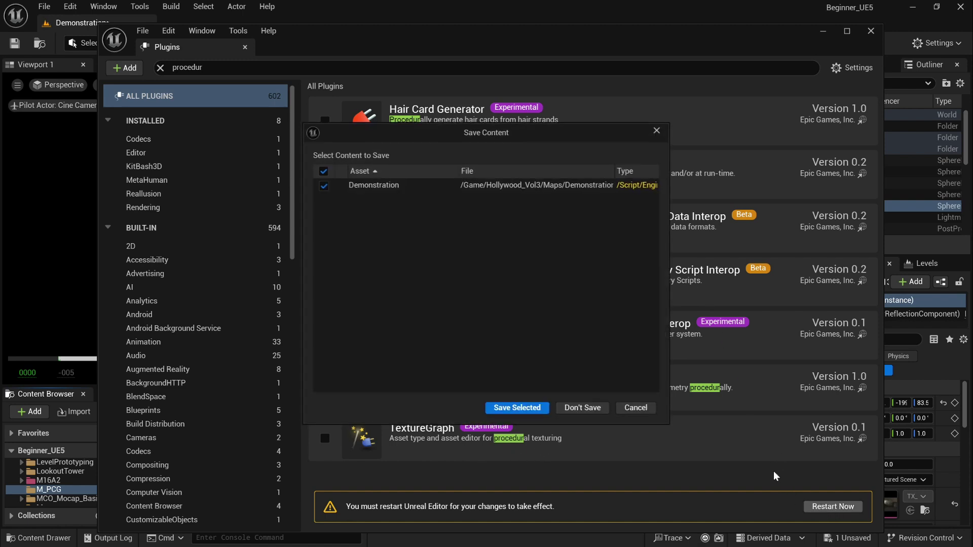
left_click(538, 412)
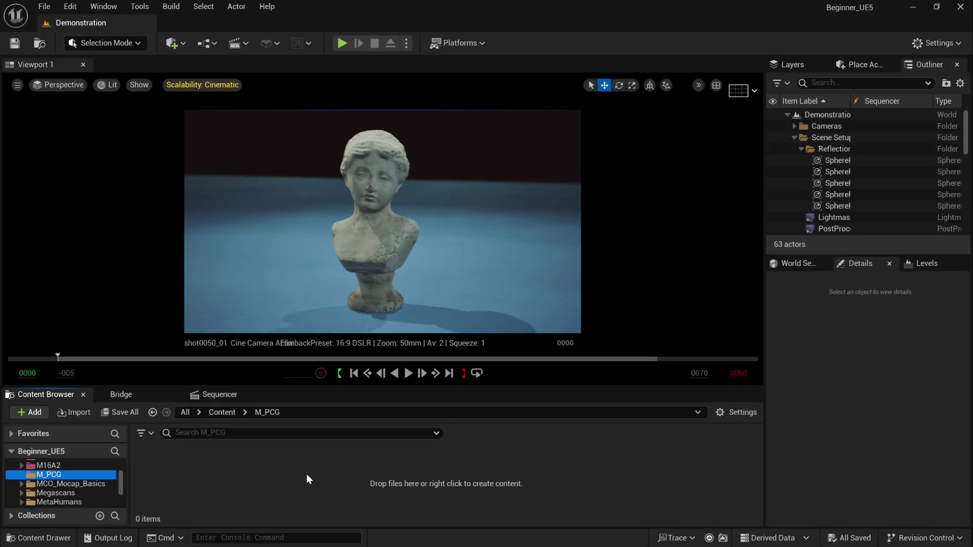
Step: Create a PCG Graph asset in the M_PCG folder and name it PCG_Statue
right_click(306, 473)
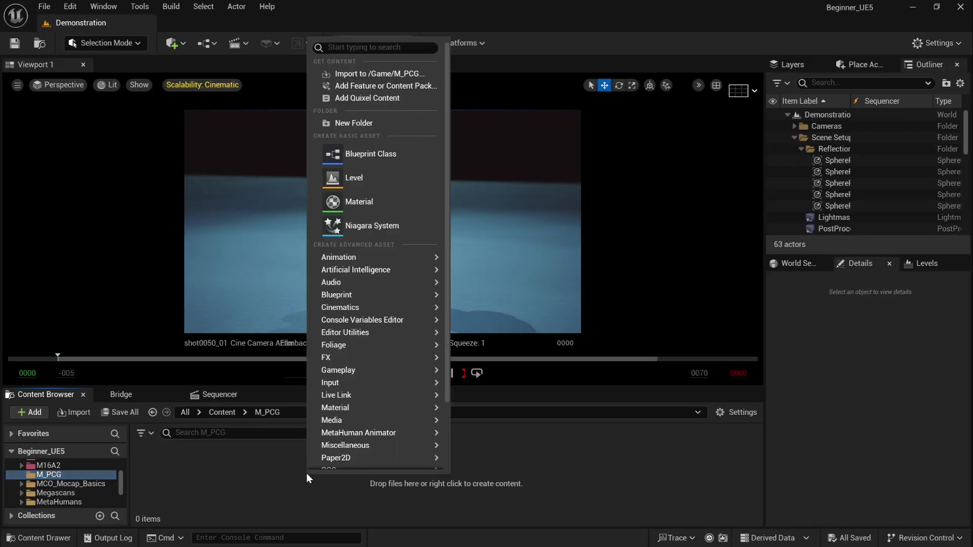
scroll(381, 381, "down", 1)
scroll(381, 381, "down", 2)
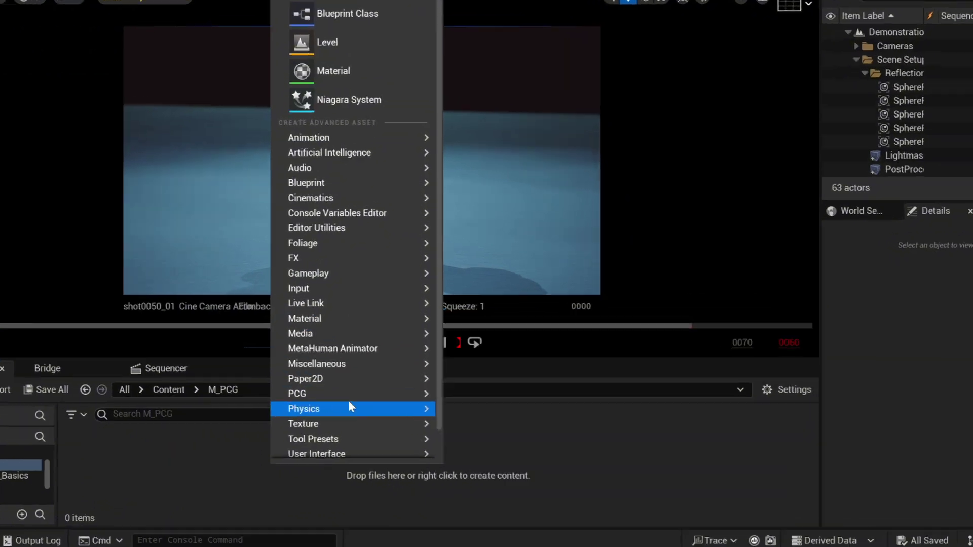
mouse_move(398, 416)
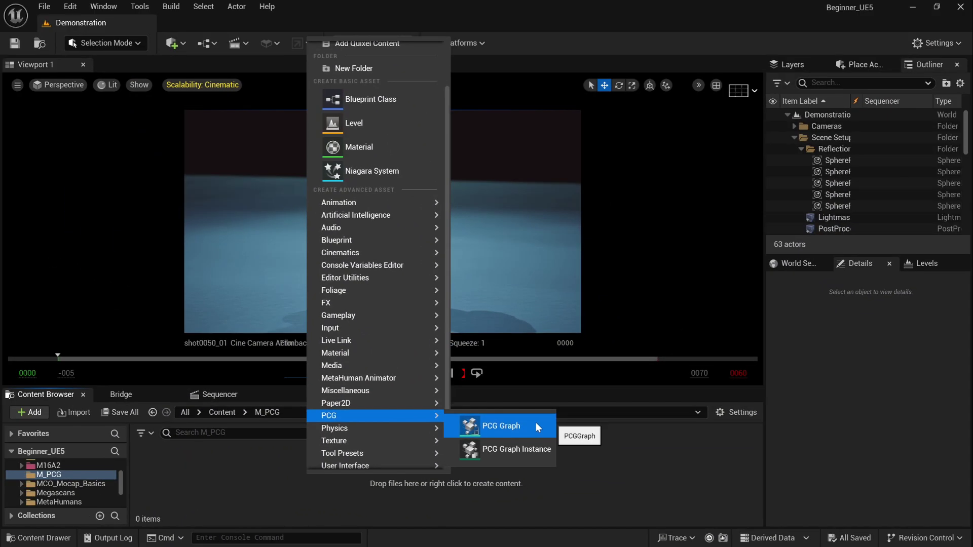
left_click(536, 427)
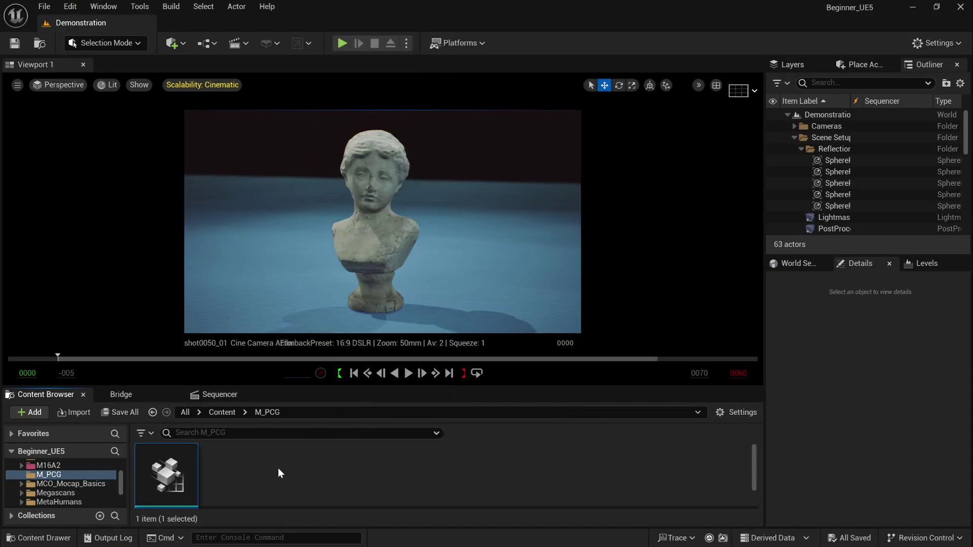
left_click_drag(432, 387, 434, 367)
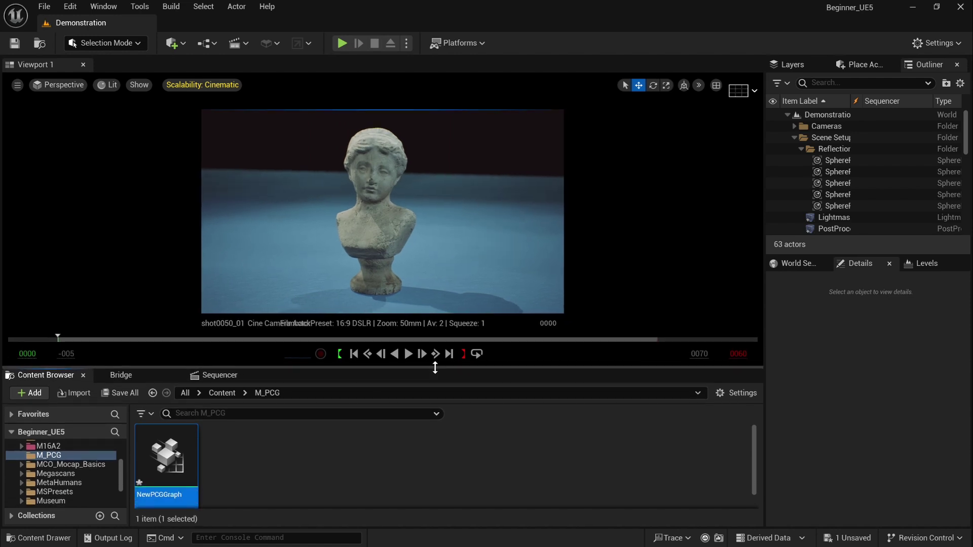
left_click(168, 495)
type("P")
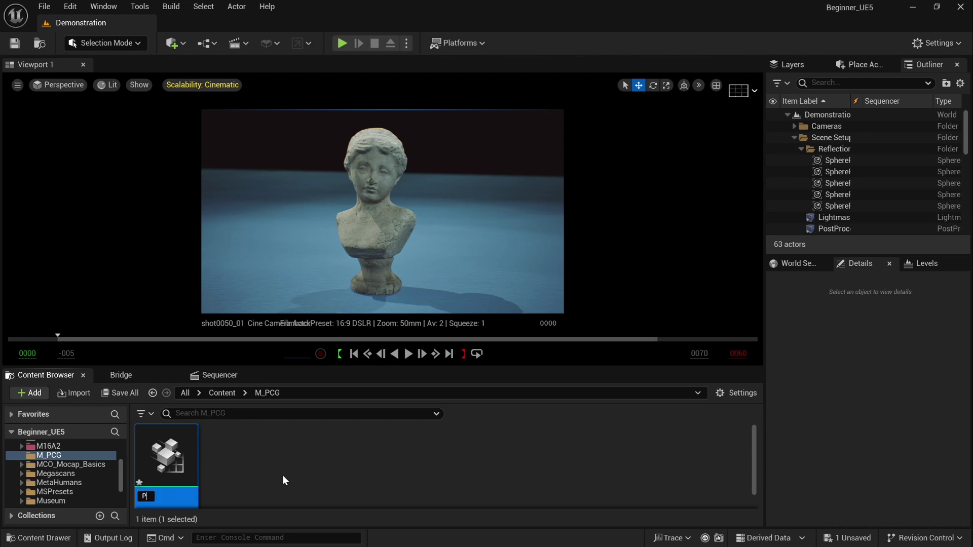
type("CG_Statue")
key("Return")
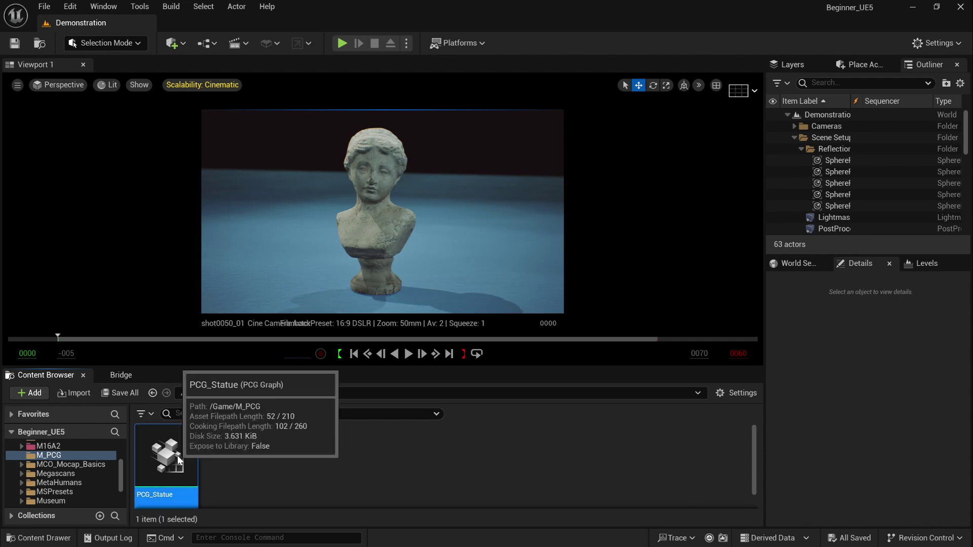
Step: Open the PCG_Statue graph and add a Mesh Sampler node
double_click(177, 455)
scroll(304, 318, "down", 1)
right_click_drag(400, 319, 454, 264)
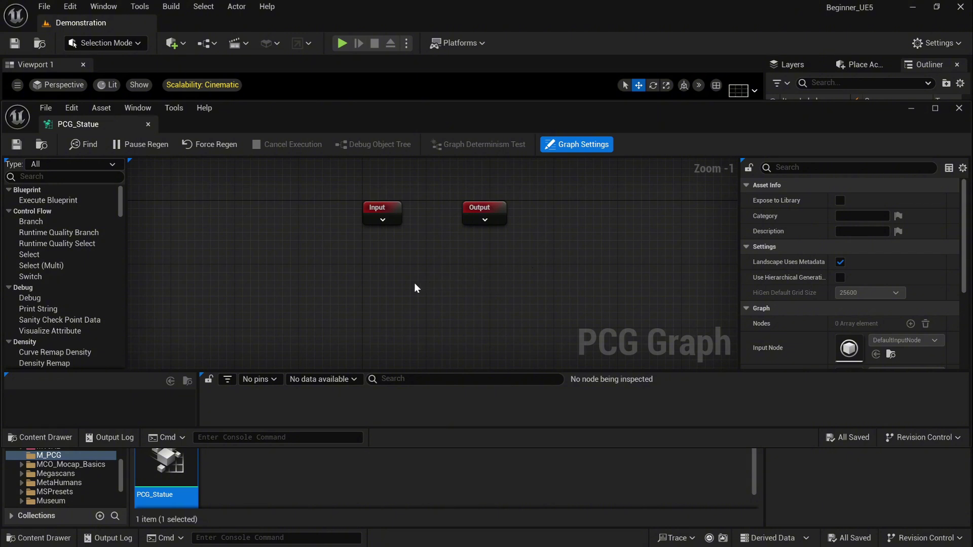
right_click(344, 277)
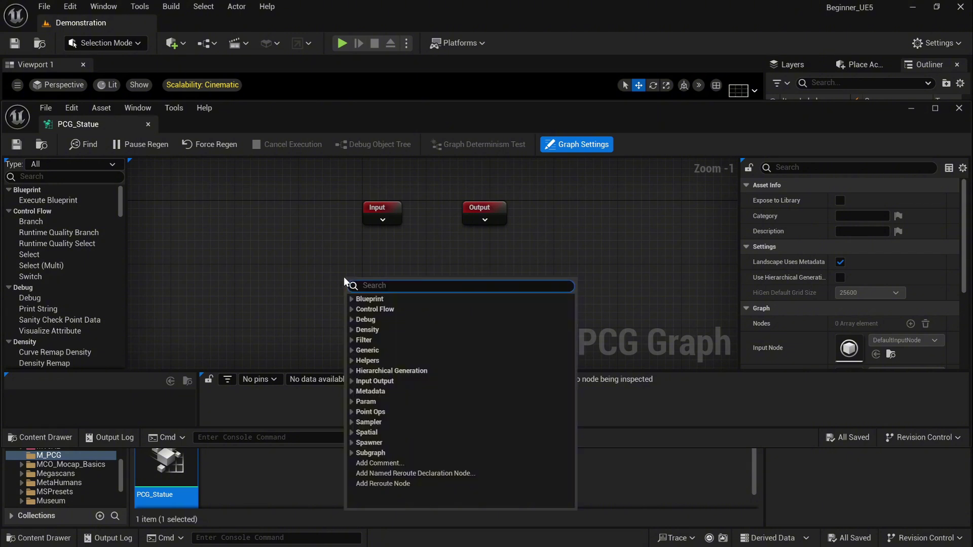
type("mesh")
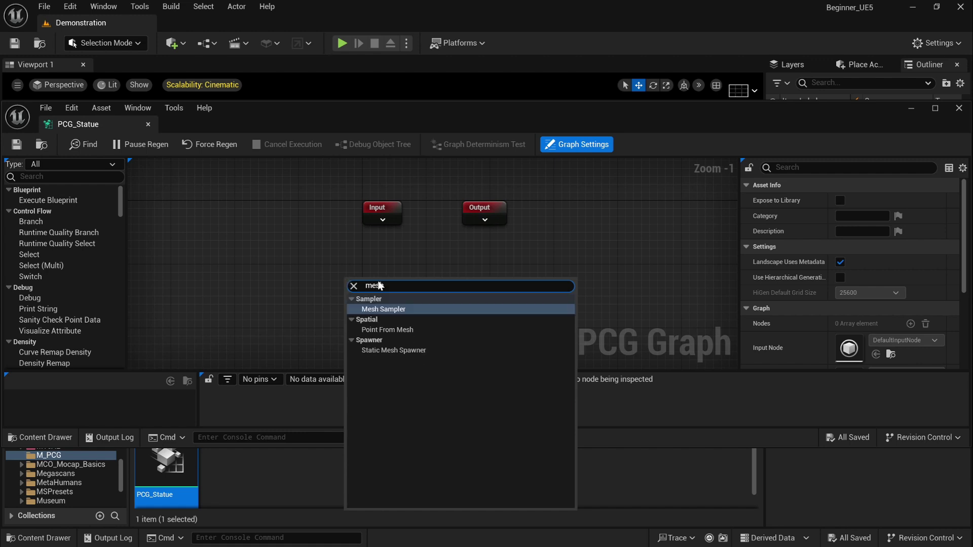
left_click(417, 308)
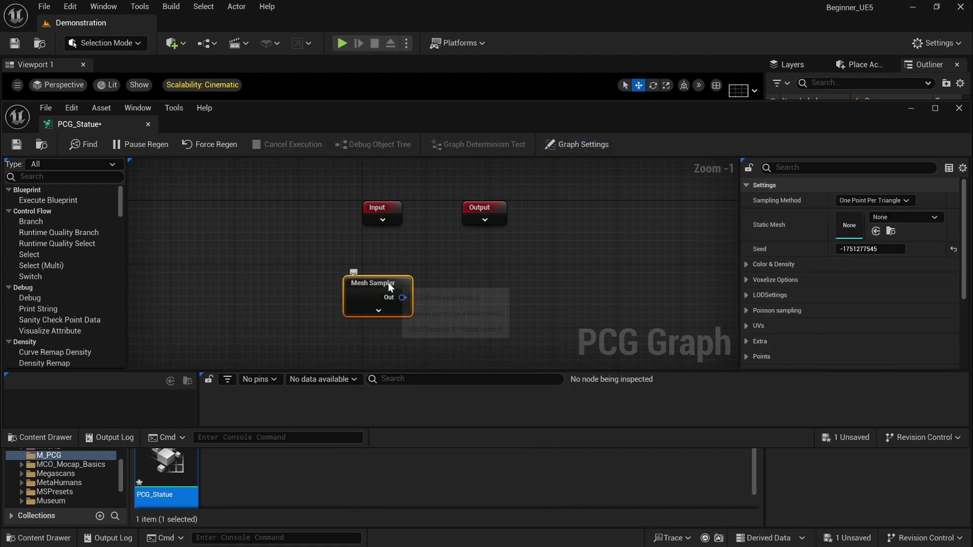
Step: Arrange the nodes in a column, with Output beneath Input and the Mesh Sampler below both
left_click_drag(390, 286, 480, 284)
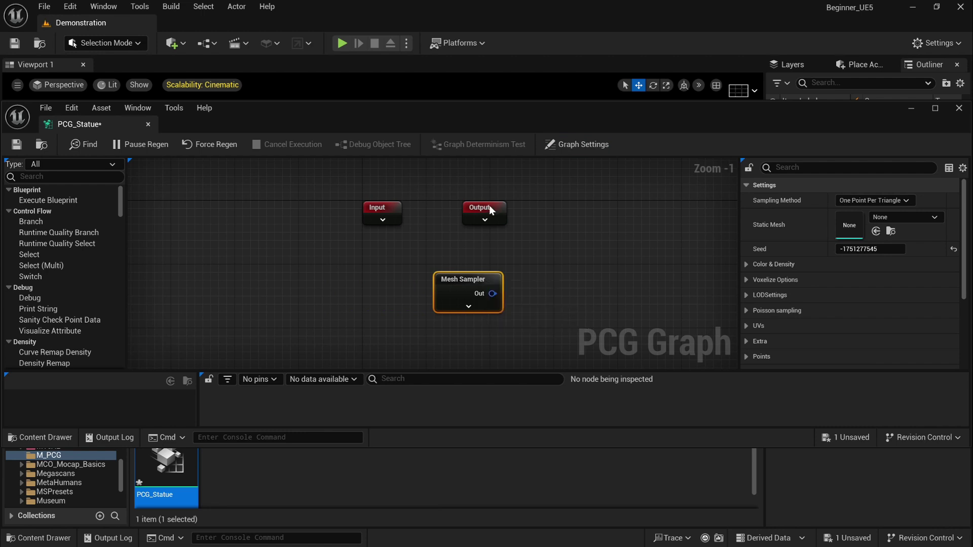
left_click_drag(478, 210, 382, 238)
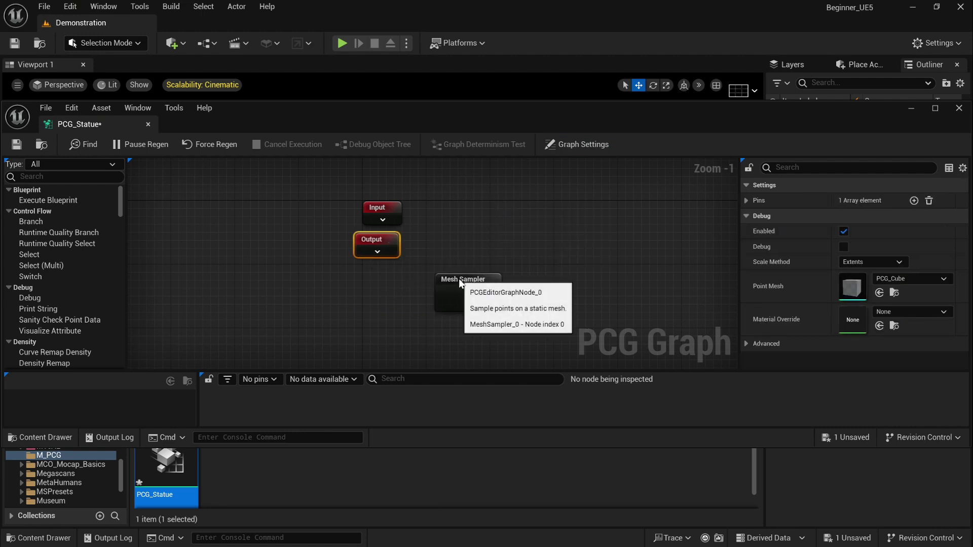
left_click_drag(458, 279, 364, 296)
Step: Add a Bounds Modifier node fed by the Mesh Sampler's output and align it beside the sampler
right_click_drag(471, 292, 366, 261)
left_click_drag(288, 275, 346, 273)
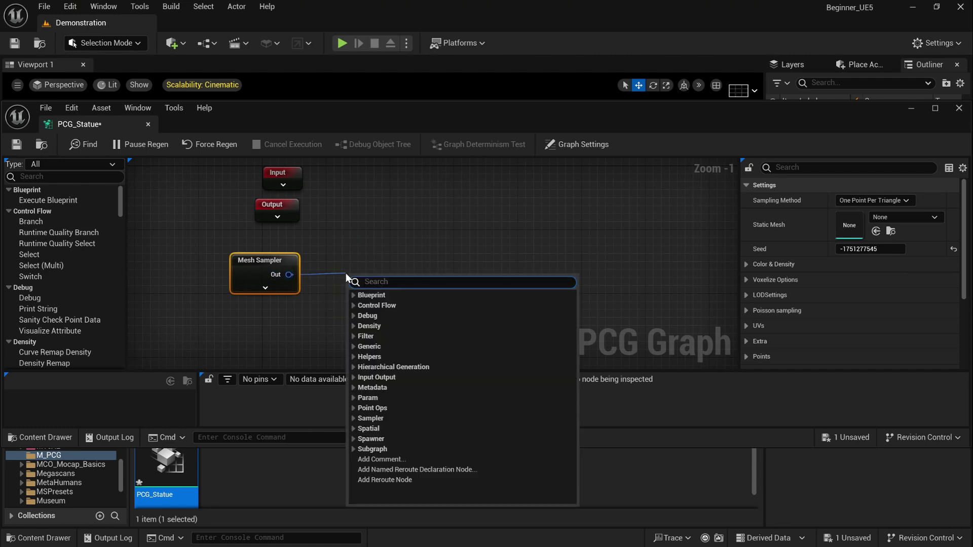
type("bounds")
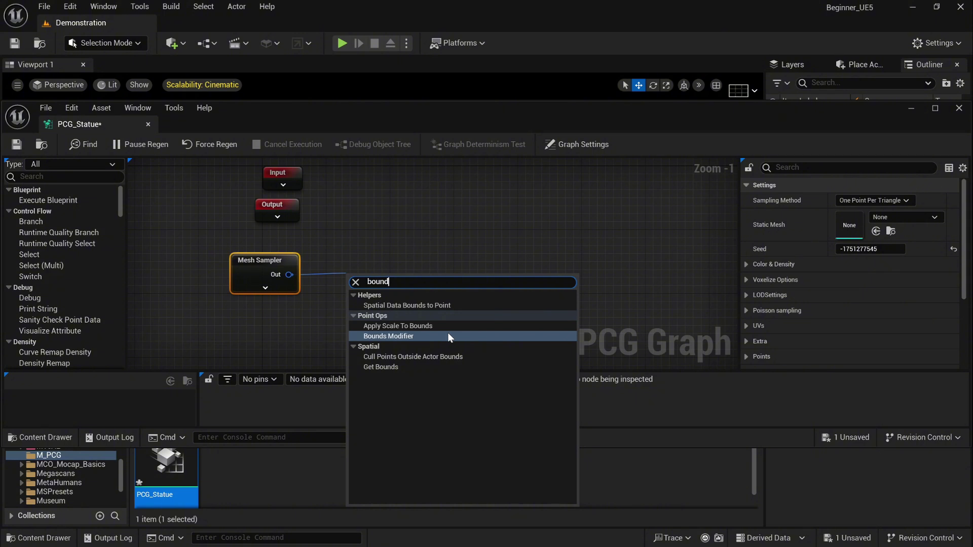
left_click(435, 336)
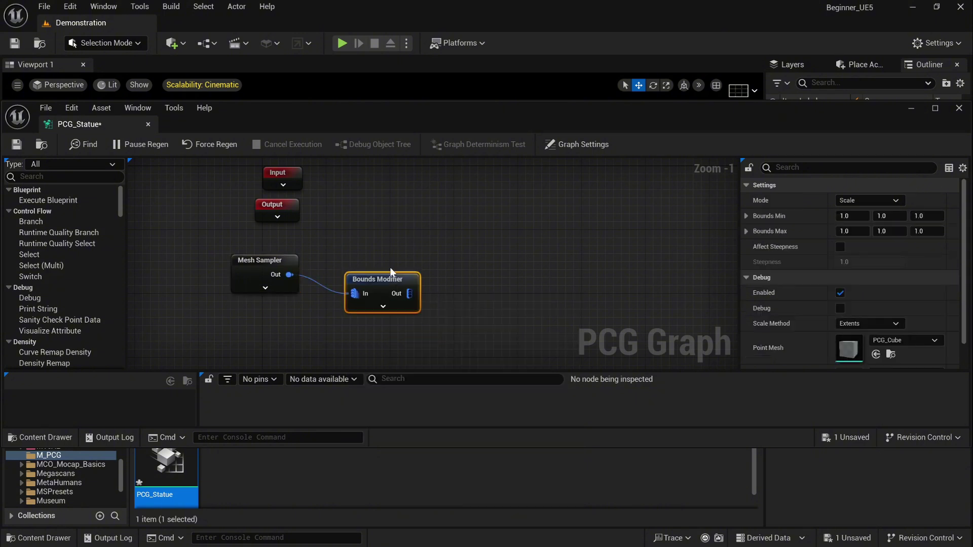
left_click_drag(384, 280, 364, 260)
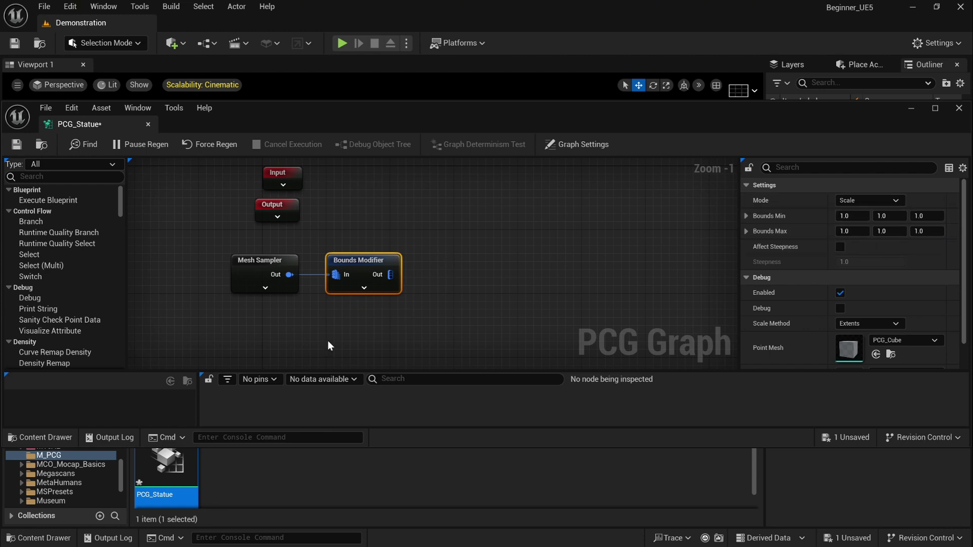
Step: Add a Copy Points node and place it to the right of the Bounds Modifier, slightly lower
right_click_drag(328, 341, 418, 315)
scroll(436, 306, "down", 1)
right_click_drag(521, 288, 416, 291)
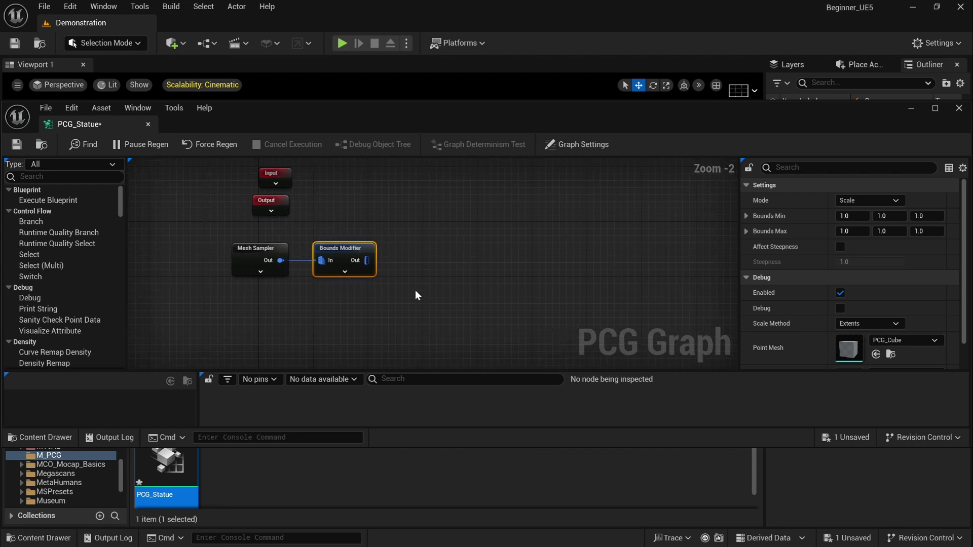
right_click(431, 287)
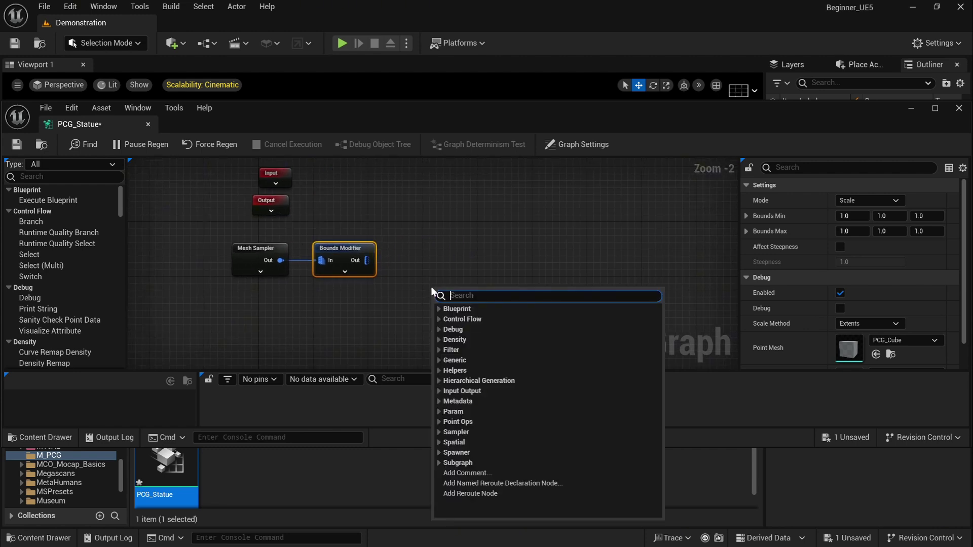
type("copy")
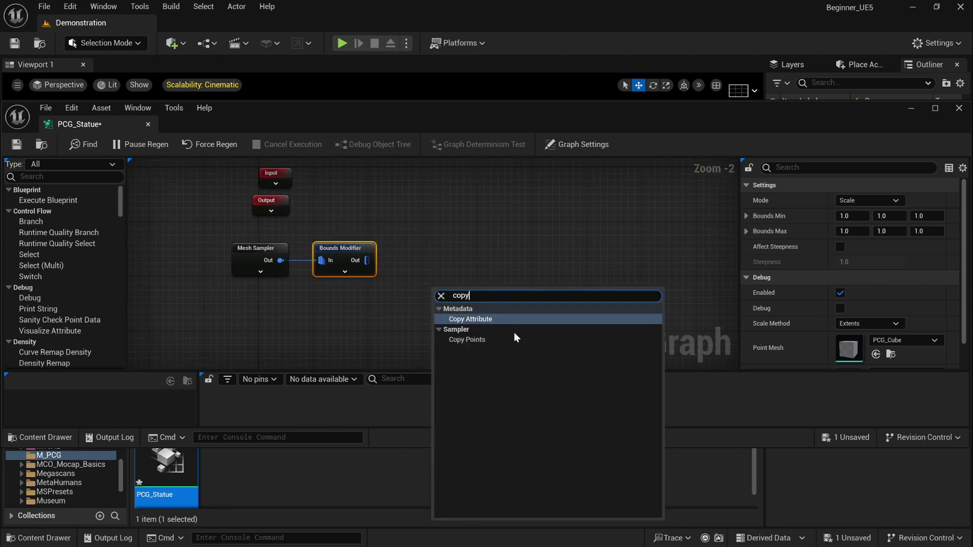
left_click(490, 342)
left_click_drag(450, 289, 436, 267)
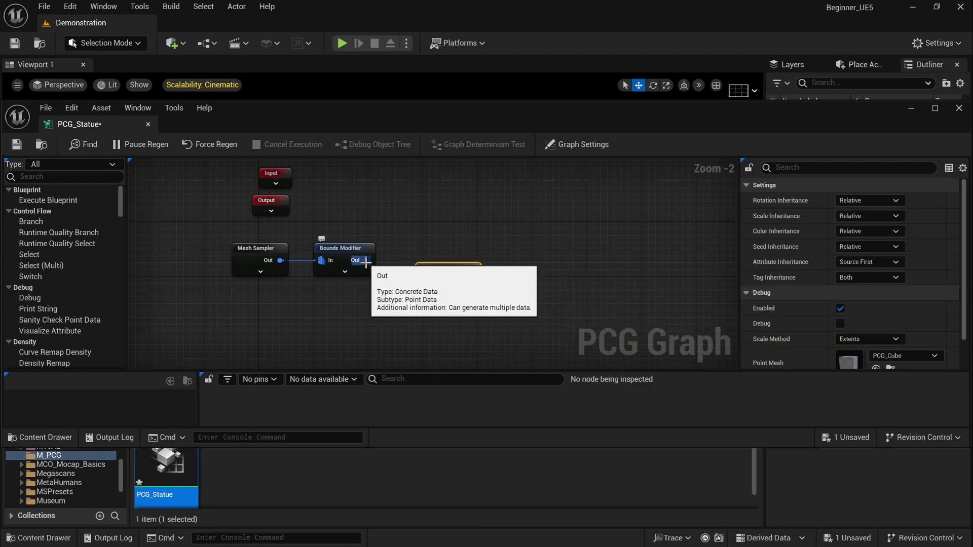
Step: Connect the Bounds Modifier output to Copy Points' Source and feed Target from a new Get Actor Data node placed below the Mesh Sampler
left_click_drag(367, 260, 300, 315)
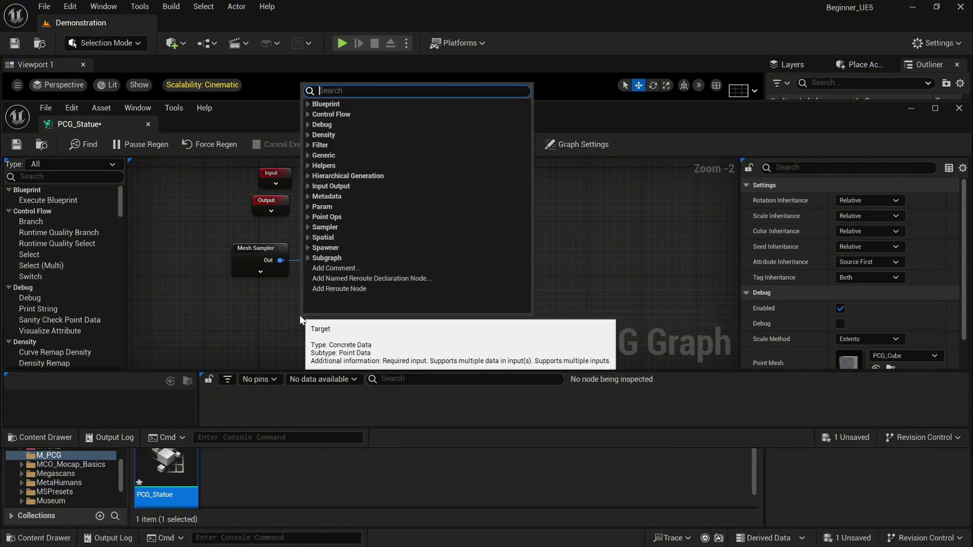
type("get")
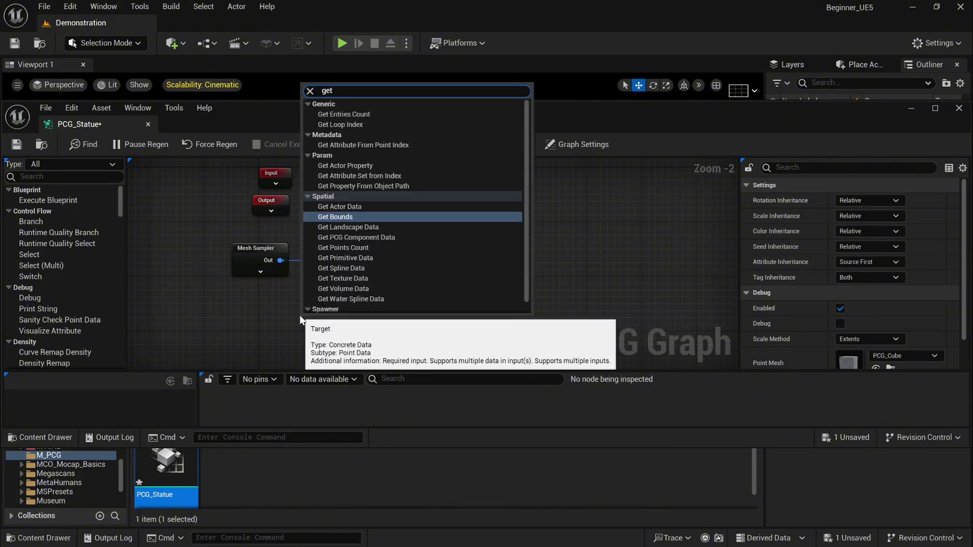
left_click(377, 206)
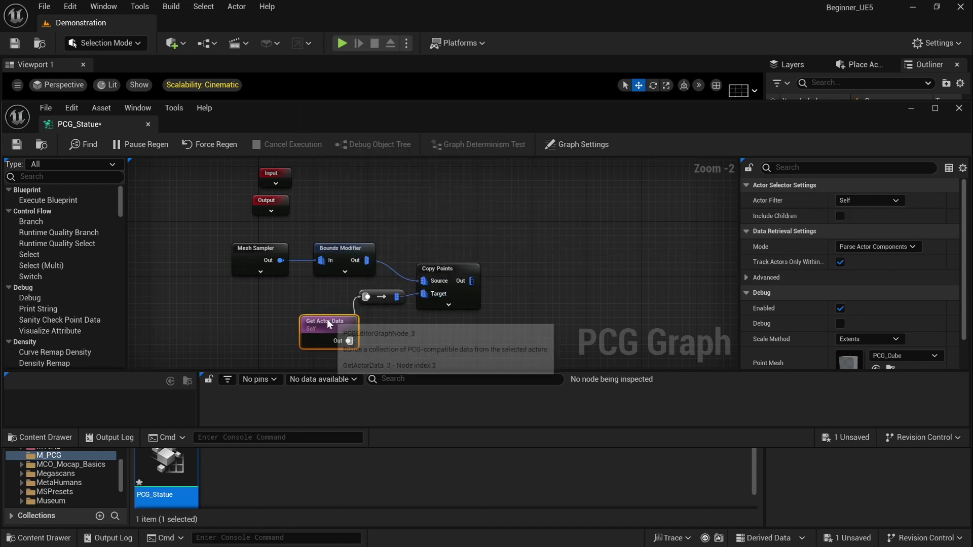
left_click_drag(327, 318, 256, 309)
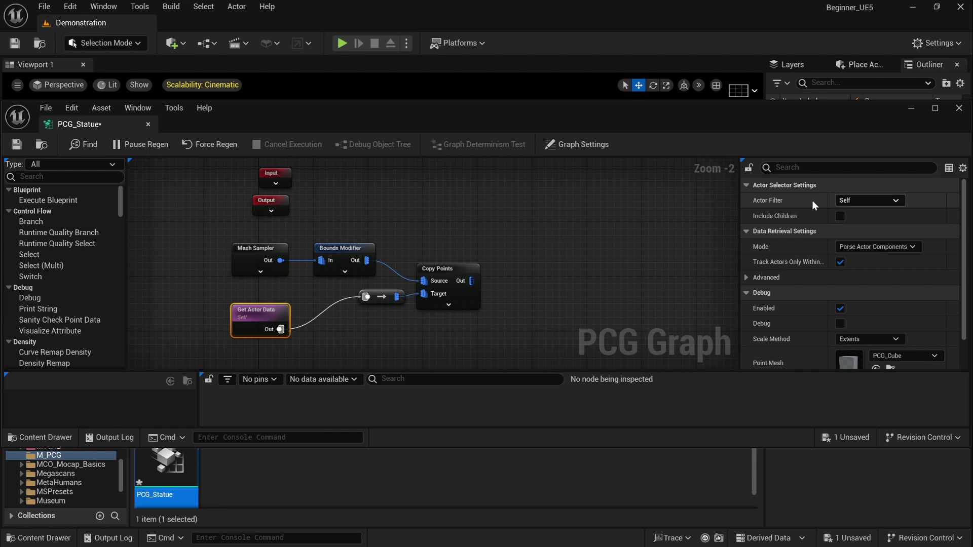
Step: Set the Get Actor Data node's Actor Filter to All World Actors and its Mode to Get Single Point
left_click(896, 202)
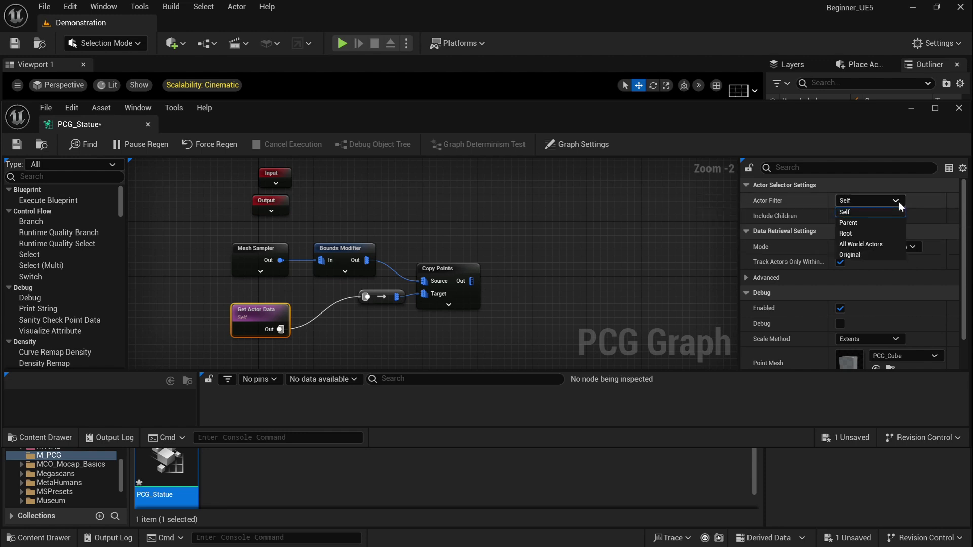
left_click(886, 244)
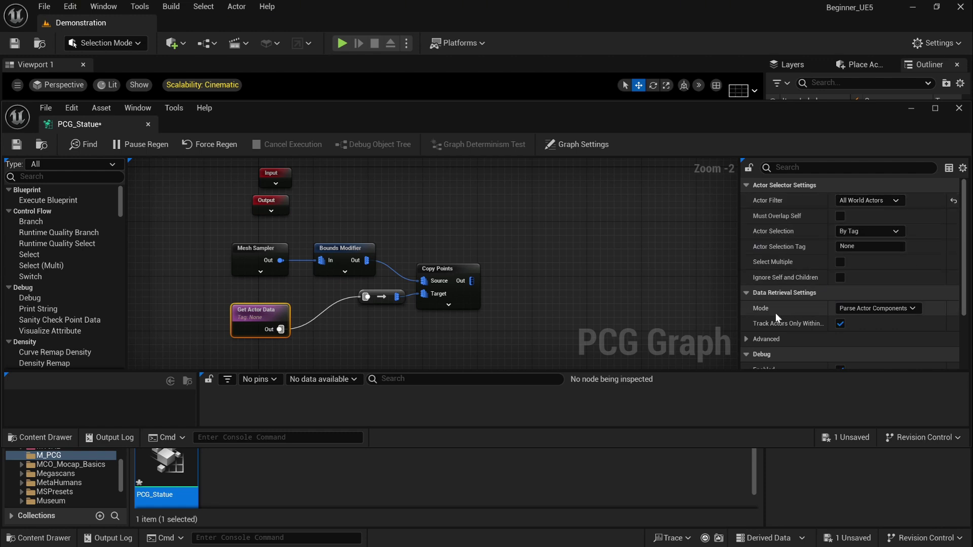
left_click(911, 309)
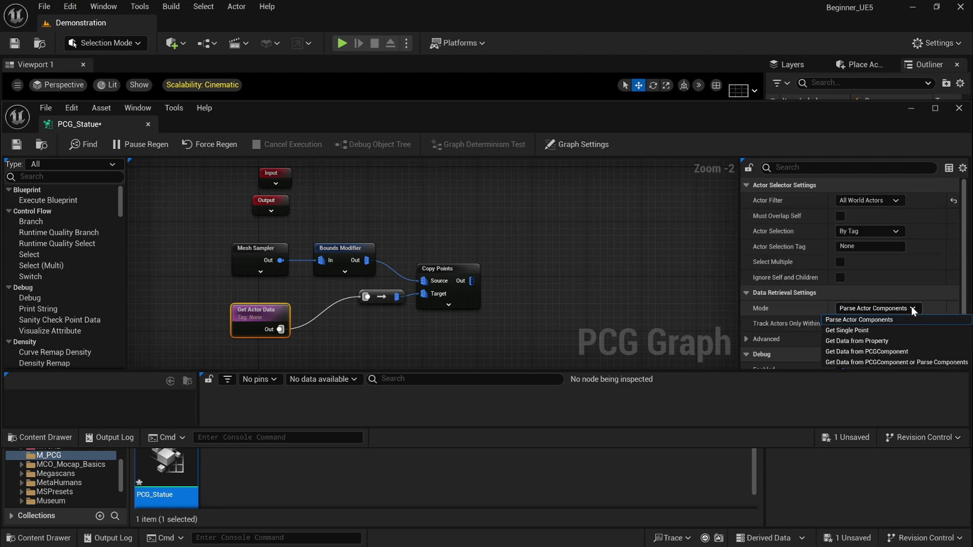
left_click(890, 330)
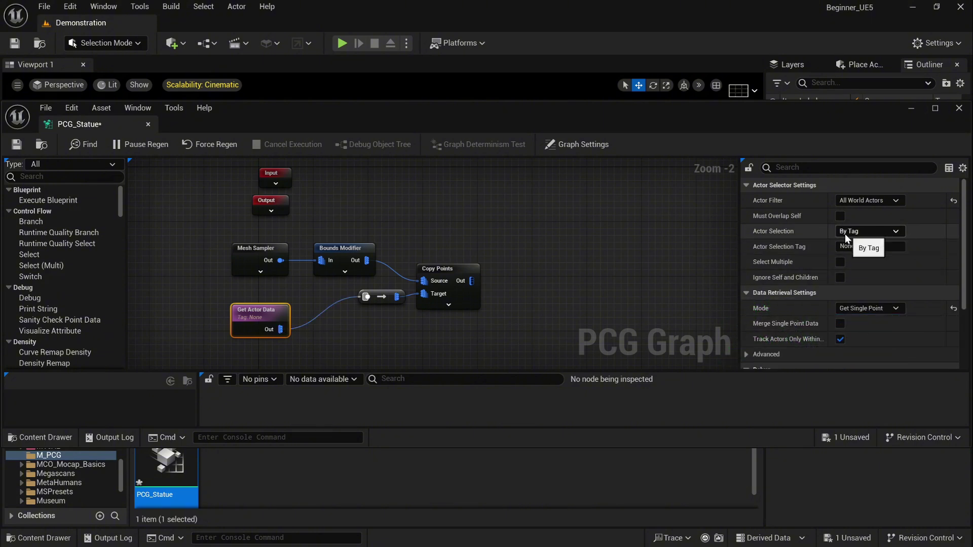
Step: Save the PCG_Statue graph and move its window aside to uncover the level viewport and Outliner
left_click_drag(833, 111, 836, 157)
left_click(23, 190)
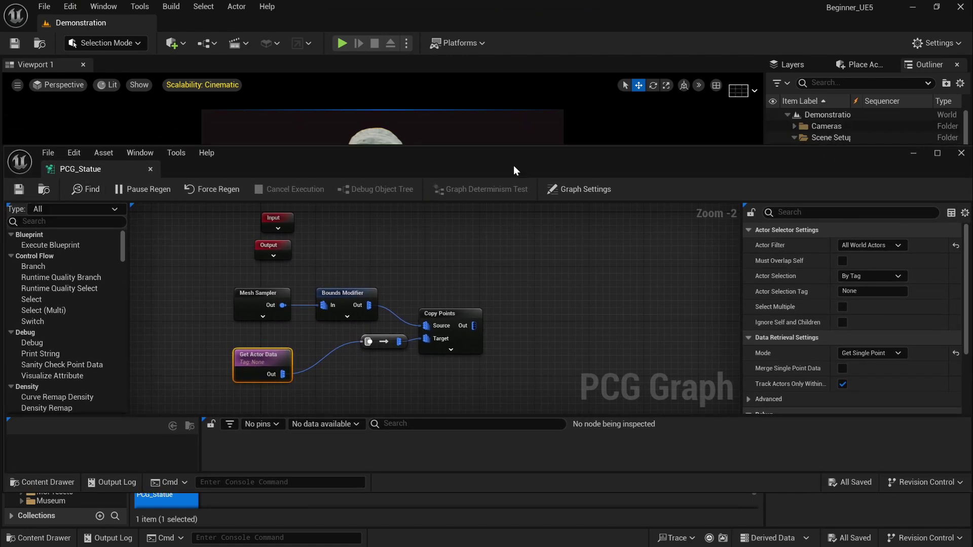
left_click_drag(698, 167, 270, 308)
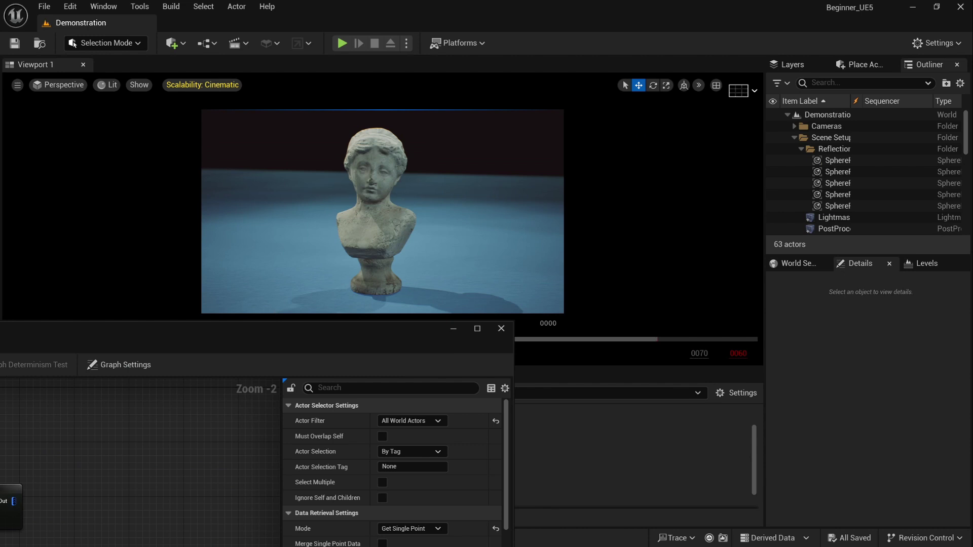
Step: Select the bust statue in the level and add an actor tag named Statue to it
left_click(368, 226)
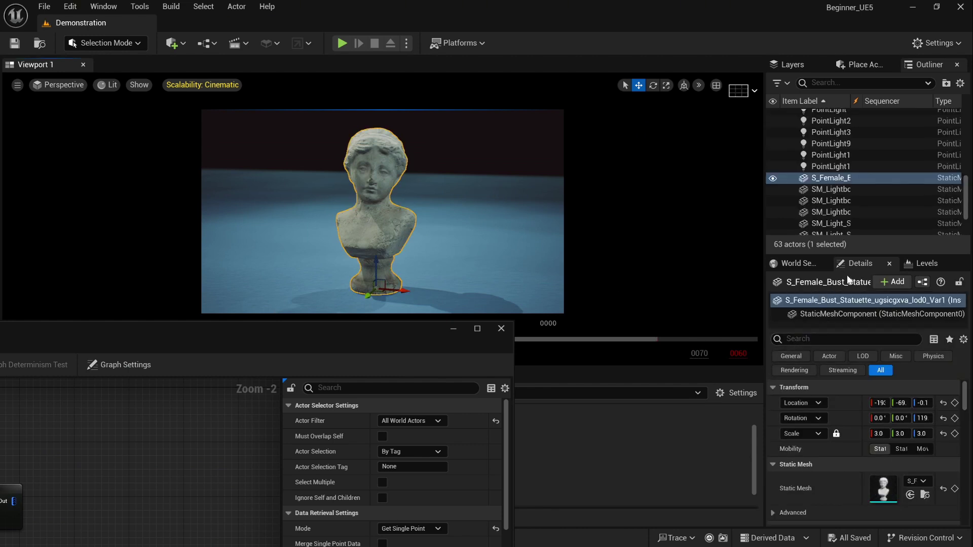
left_click(820, 338)
type("tag")
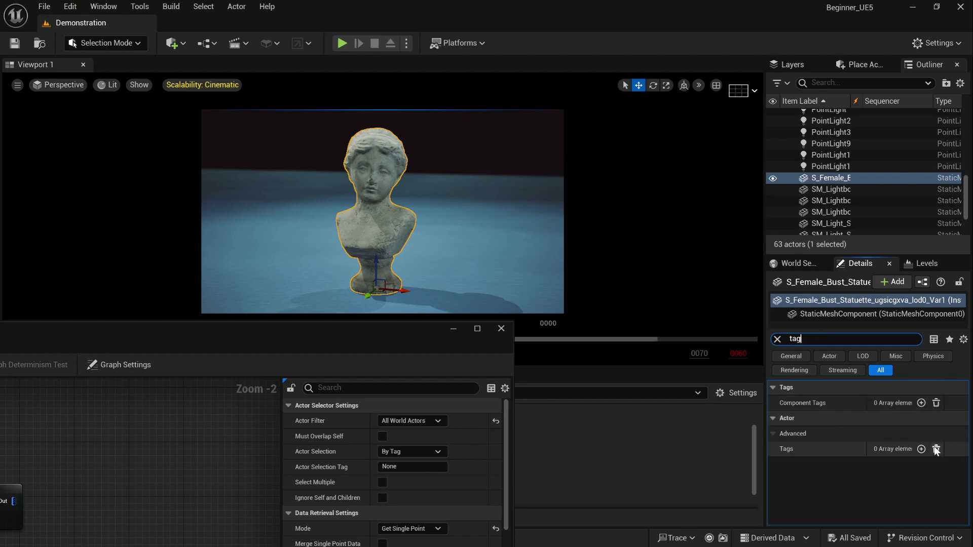
left_click(920, 449)
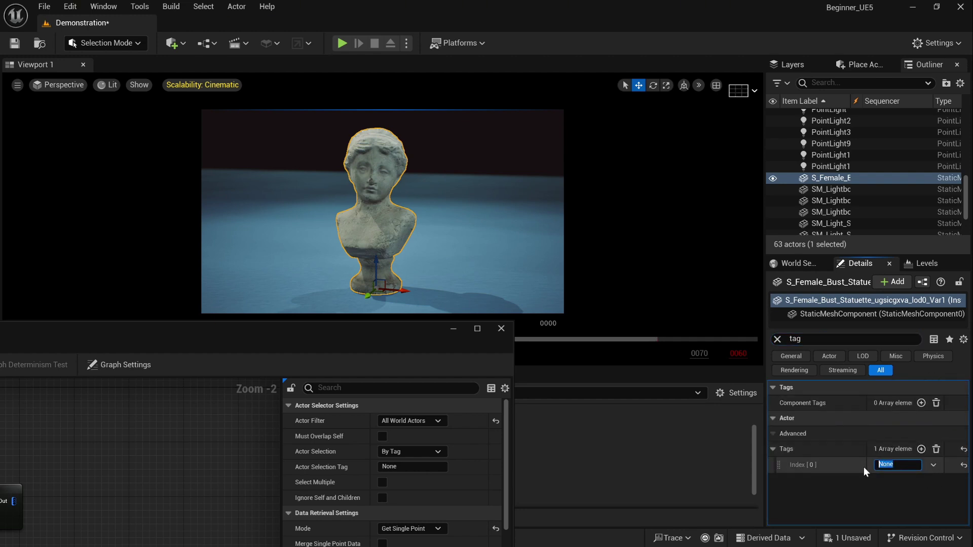
type("Stat")
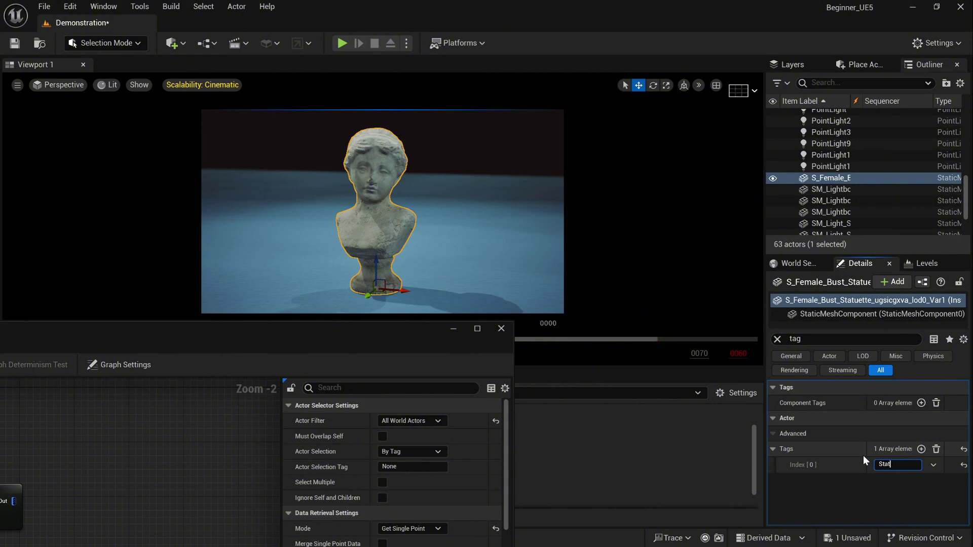
type("ue")
key("Return")
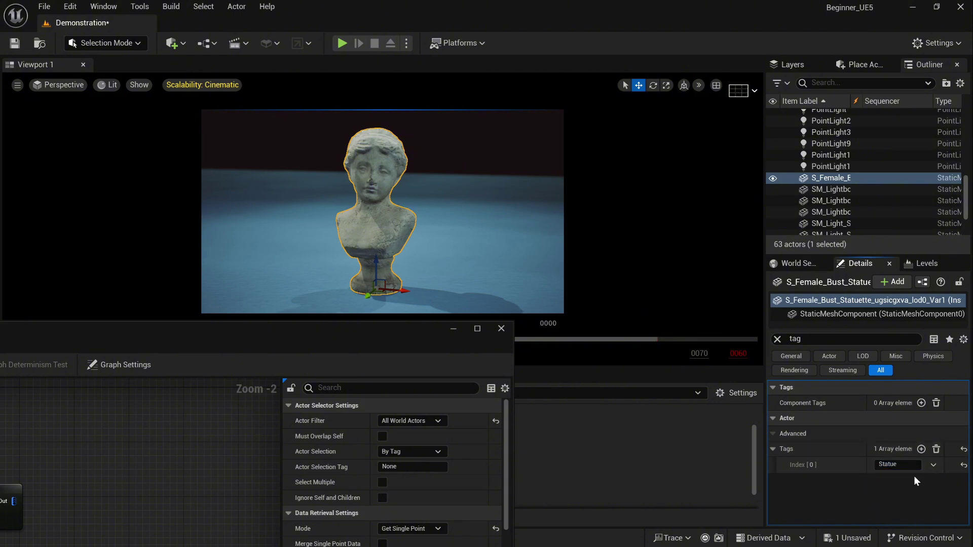
Step: Set the Actor Selection Tag of the Get Actor Data node in the PCG_Statue graph to Statue
left_click_drag(340, 335, 793, 139)
left_click(857, 272)
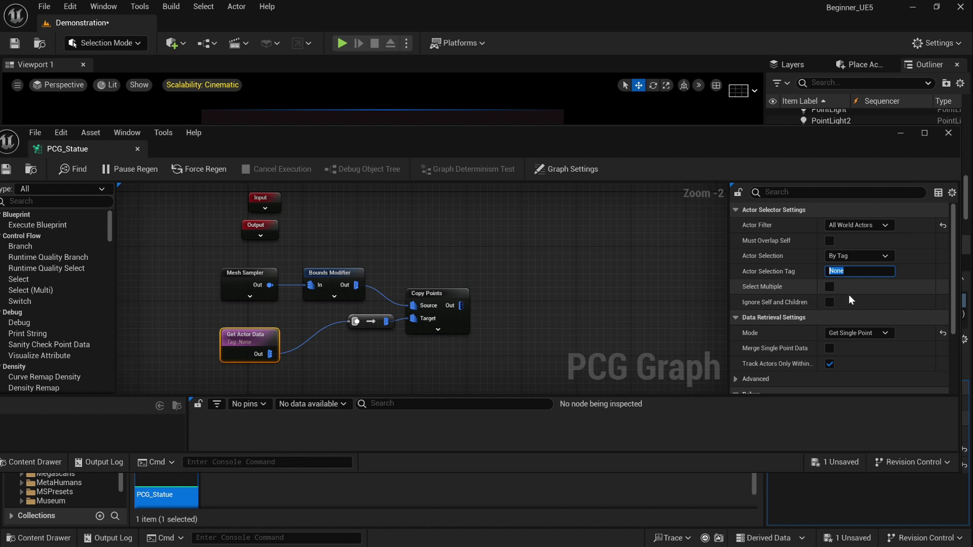
type("Statue")
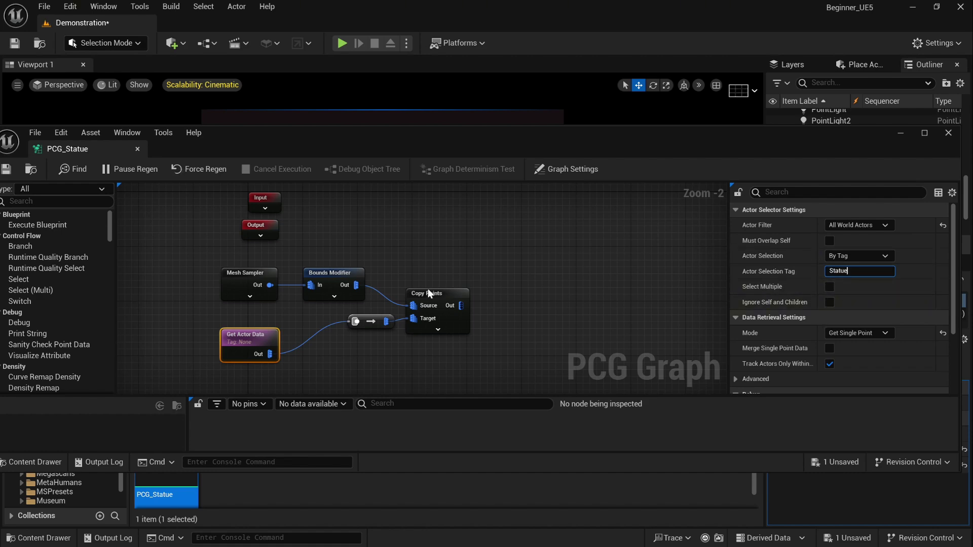
left_click(512, 256)
Step: Turn on debug display for the Copy Points node and move the graph window down to uncover the statue
left_click_drag(551, 134, 545, 233)
left_click(346, 374)
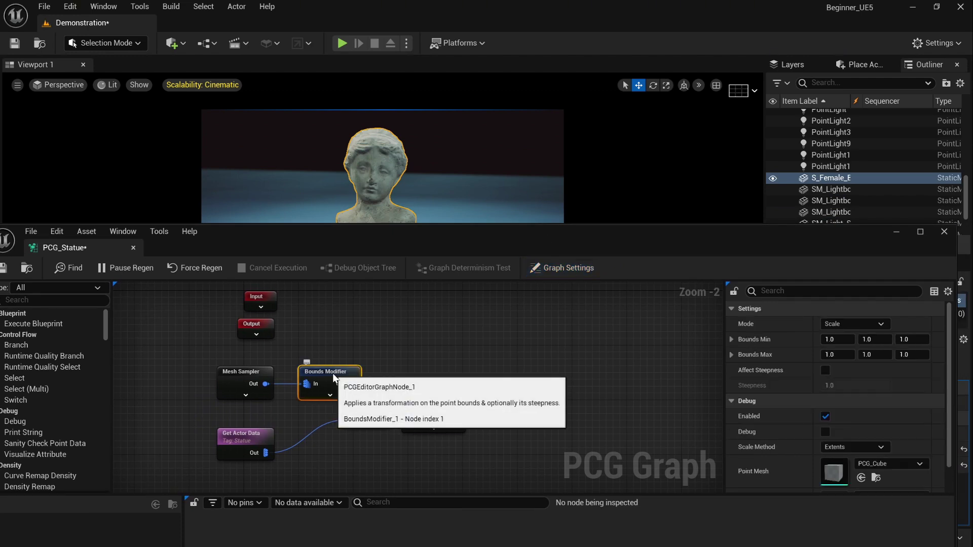
left_click(443, 391)
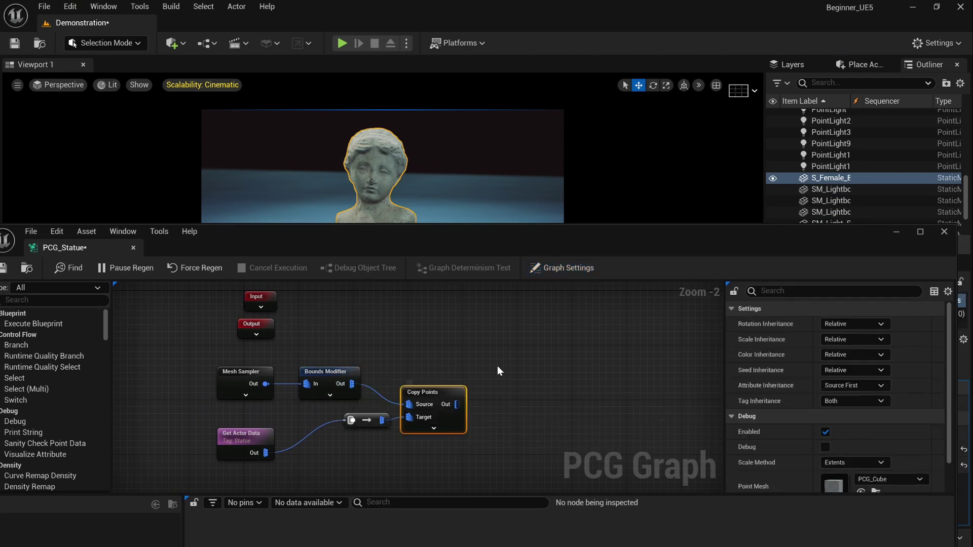
key("d")
left_click_drag(518, 246, 513, 323)
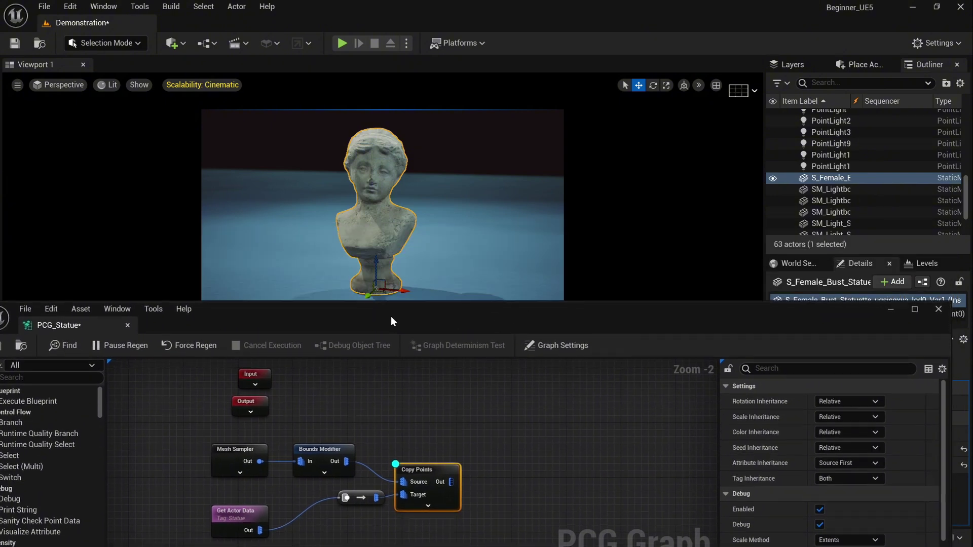
Step: Bring the whole graph window back into view, save PCG_Statue, and turn off debug display for the Copy Points node
left_click_drag(437, 308, 445, 191)
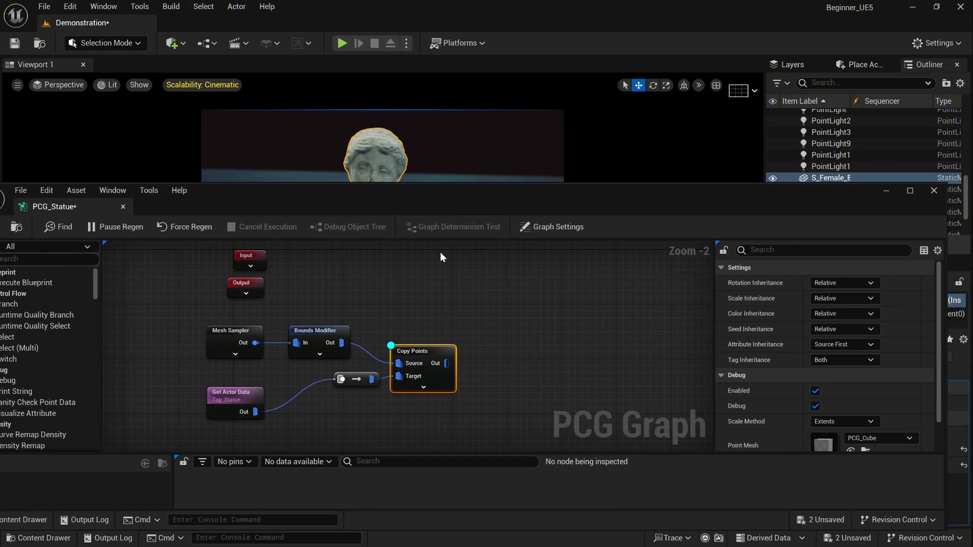
left_click_drag(256, 190, 299, 201)
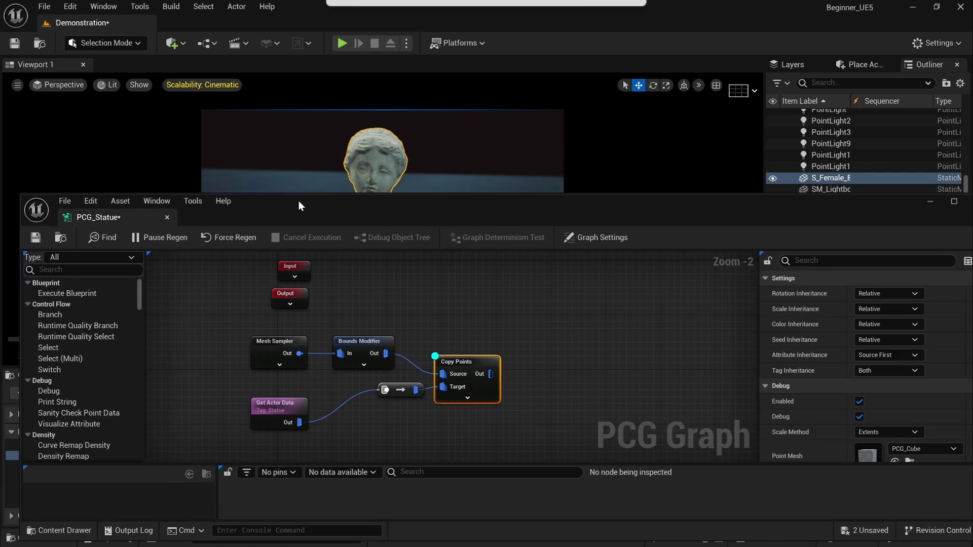
left_click(31, 242)
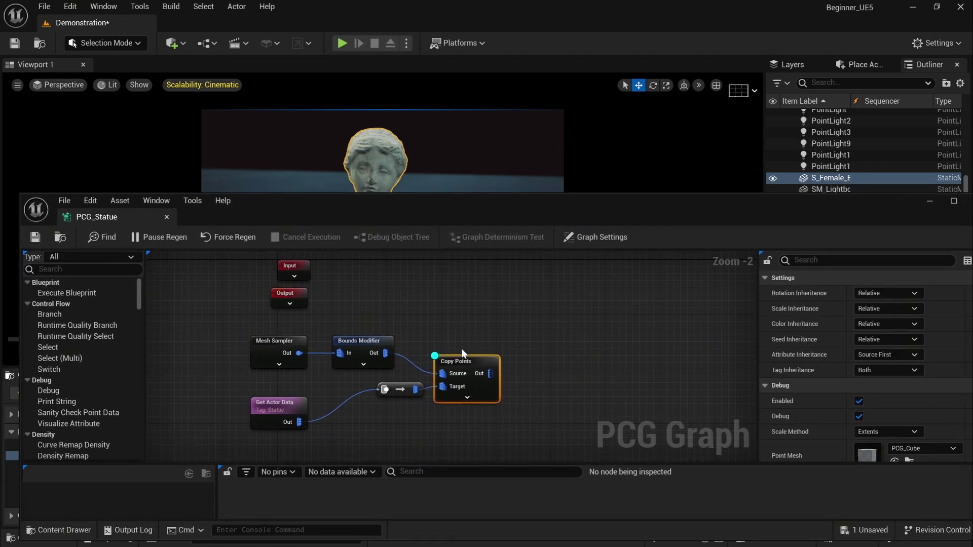
key("d")
Step: Locate the bust statue's mesh asset from its Details and assign it as the Mesh Sampler node's Static Mesh
left_click(279, 405)
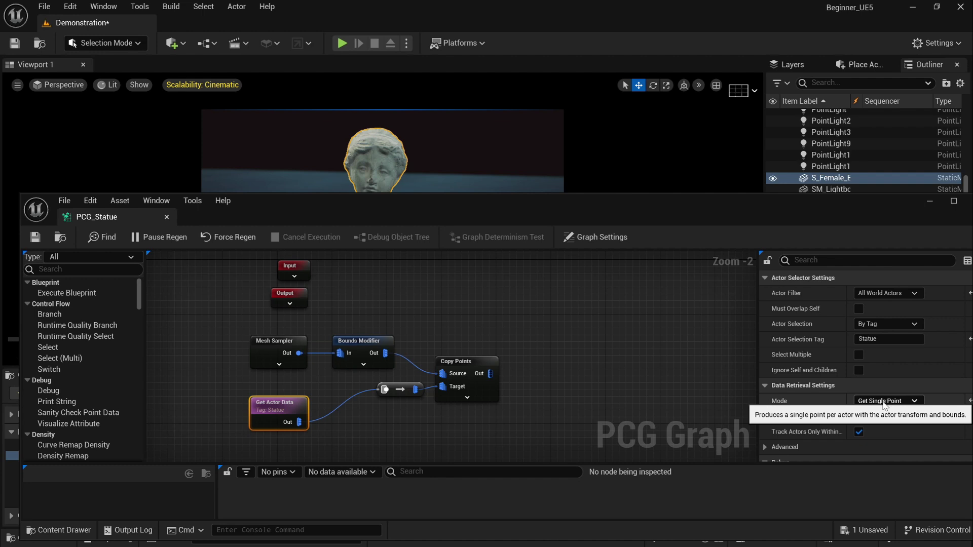
left_click(266, 342)
left_click_drag(581, 211, 367, 261)
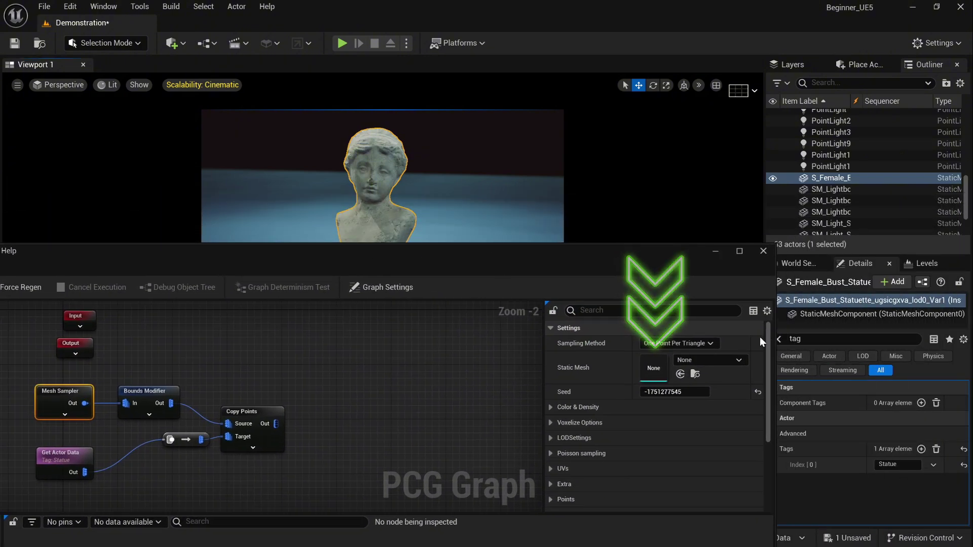
left_click_drag(683, 251, 637, 268)
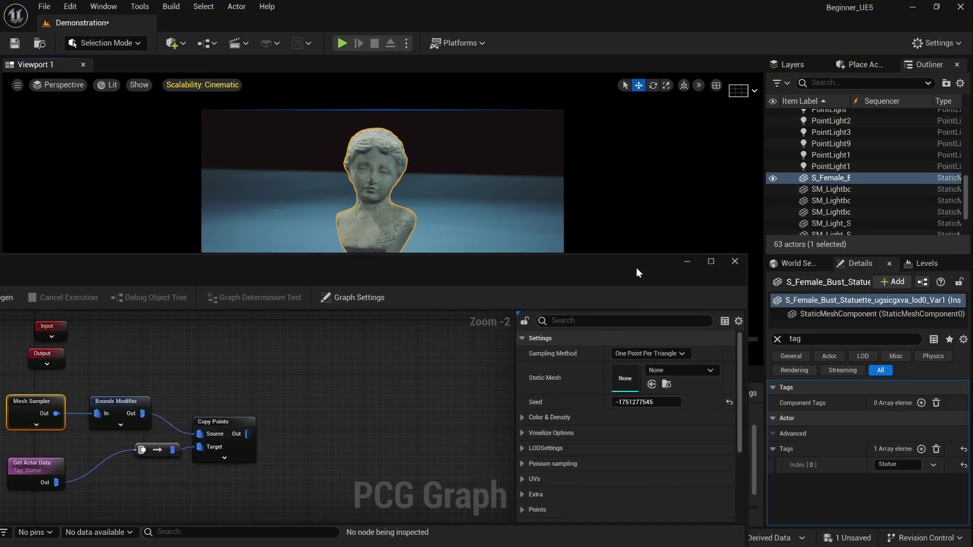
left_click(779, 339)
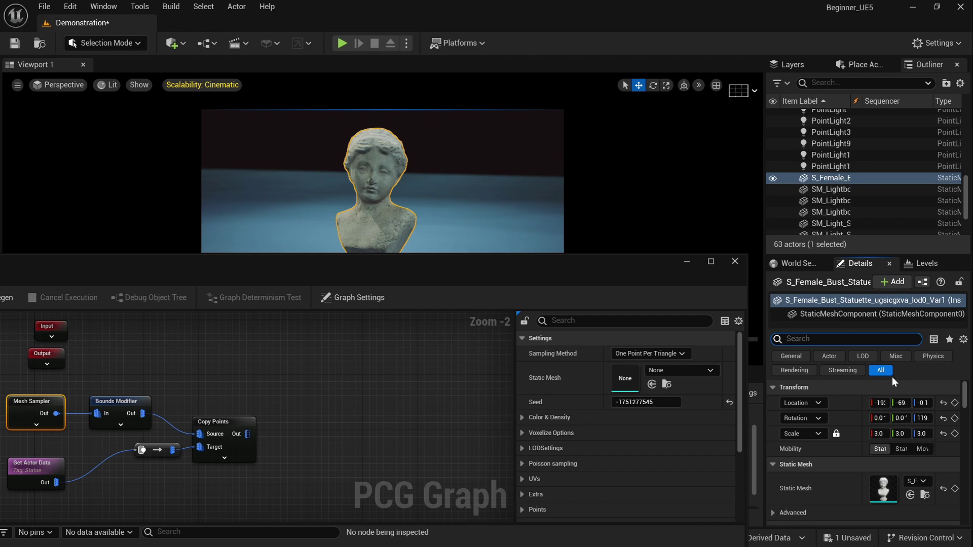
left_click(926, 495)
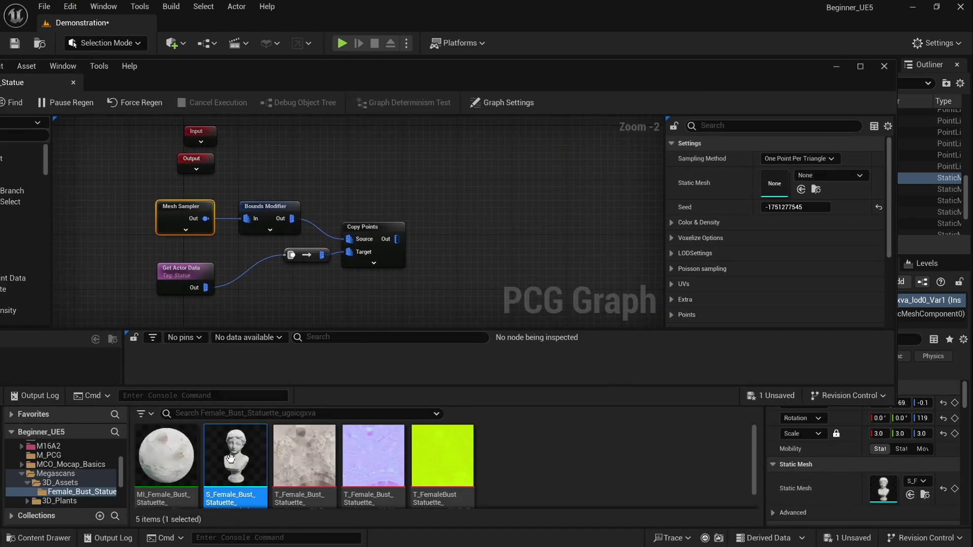
left_click(801, 188)
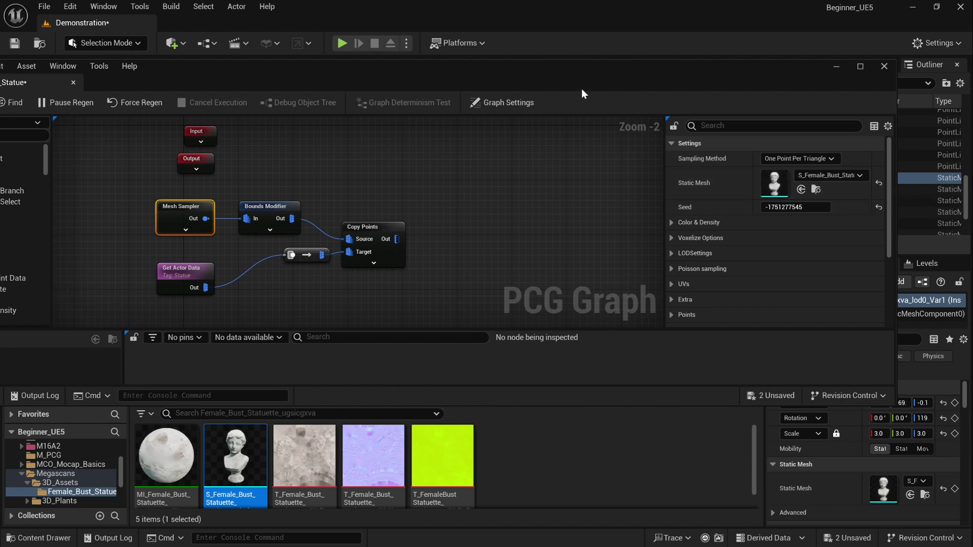
Step: Place the PCG_Statue graph into the level near the bust and show the editor icons and volume bounds
left_click_drag(581, 89, 605, 289)
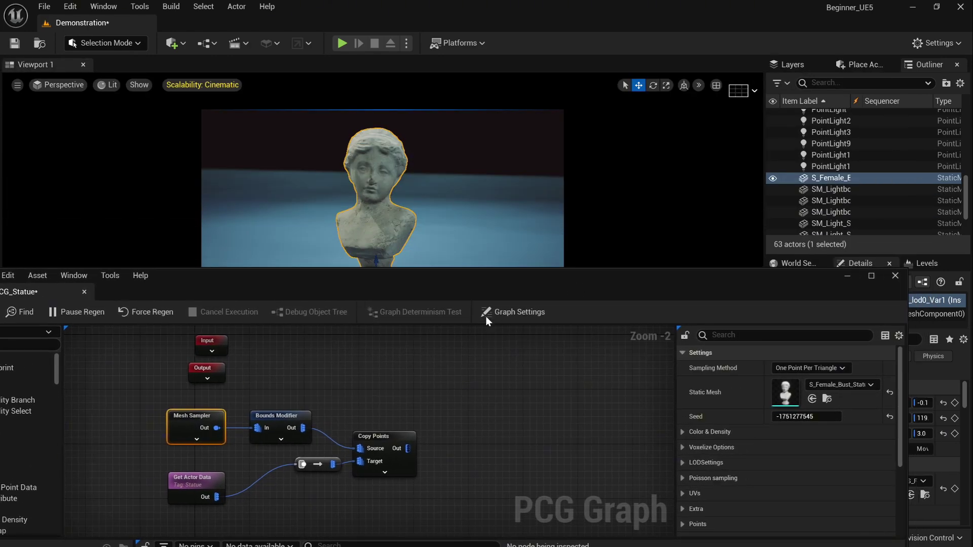
left_click(381, 440)
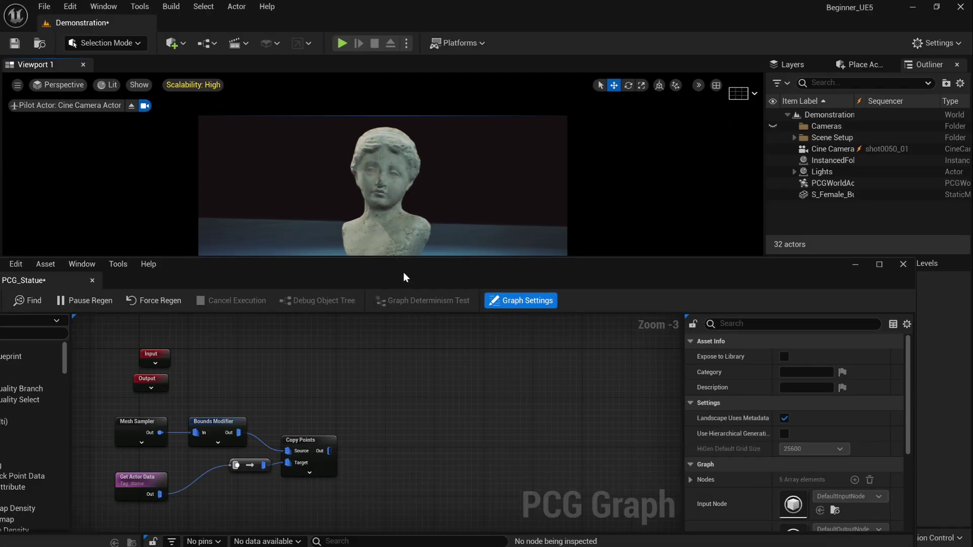
left_click(941, 324)
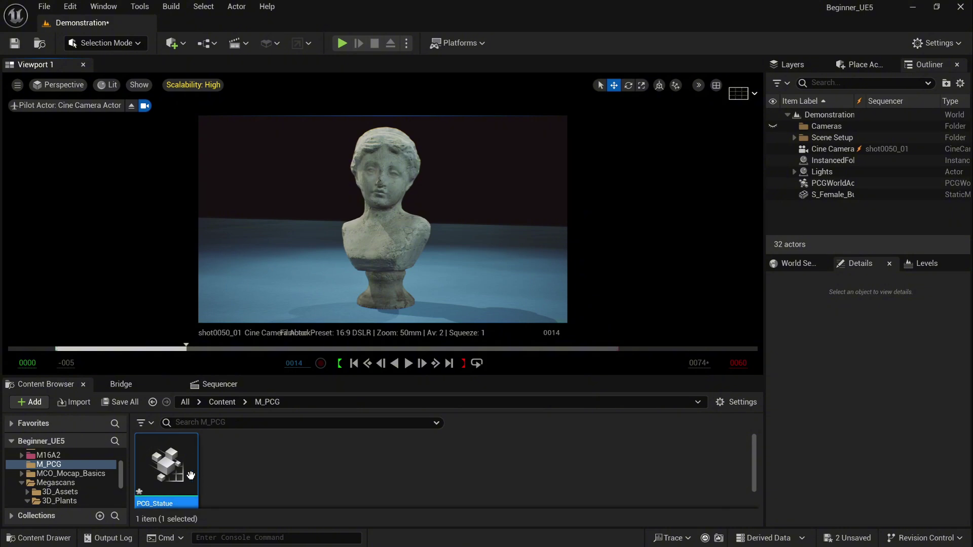
left_click_drag(190, 475, 322, 276)
right_click_drag(323, 276, 324, 276)
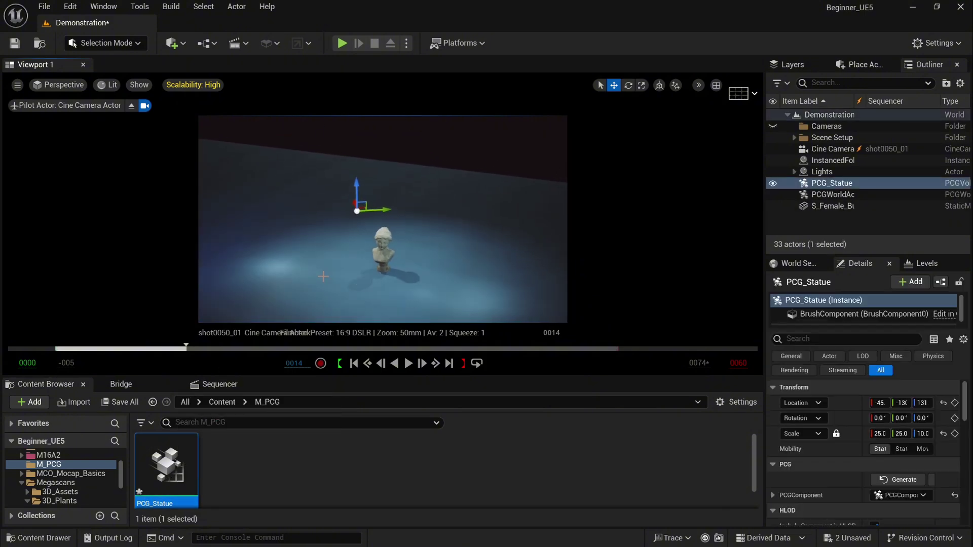
key("g")
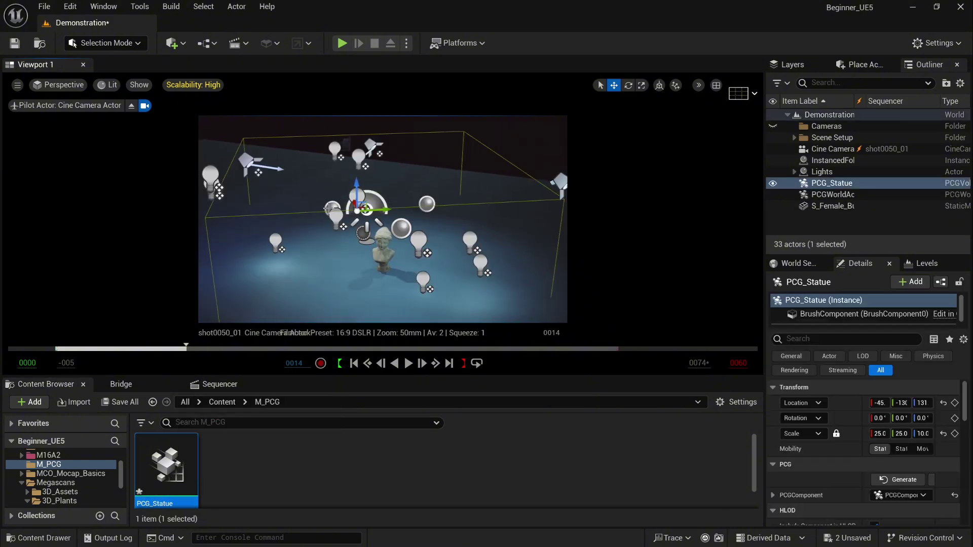
Step: Reset the location of the PCG_Statue volume and keep it selected in the Outliner
left_click(942, 403)
right_click_drag(395, 228, 397, 229)
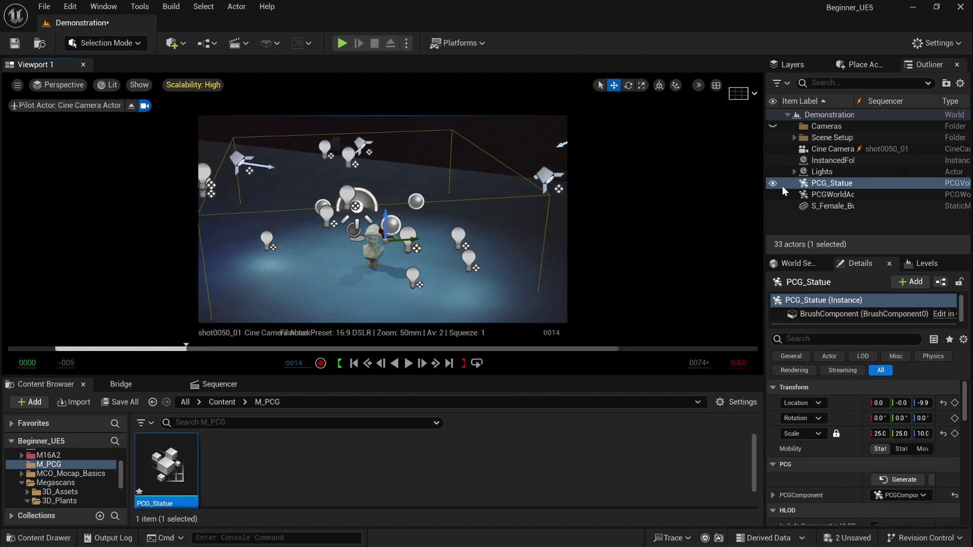
left_click(784, 184)
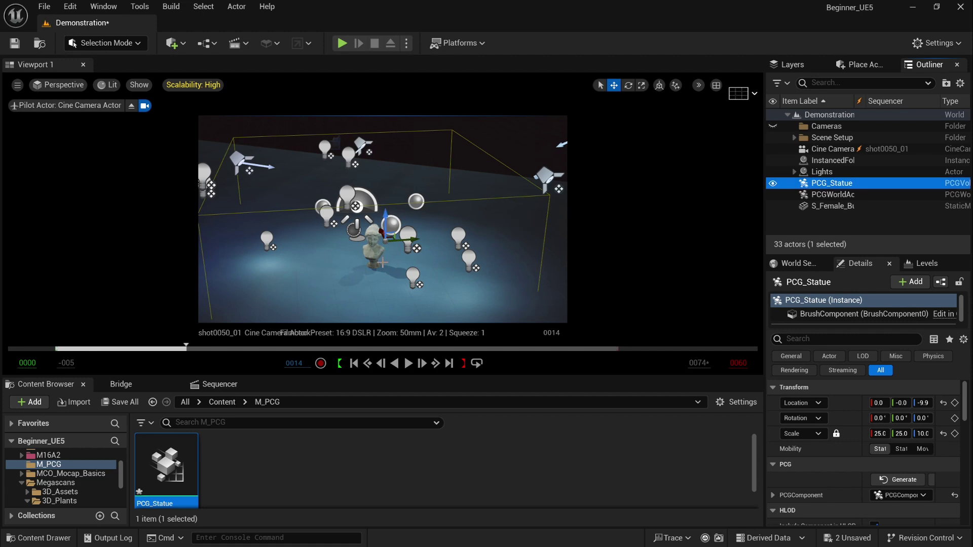
Step: Try nudging the PCG_Statue volume vertically around the bust and undo the last move
left_click_drag(385, 223, 385, 235)
left_click(375, 241)
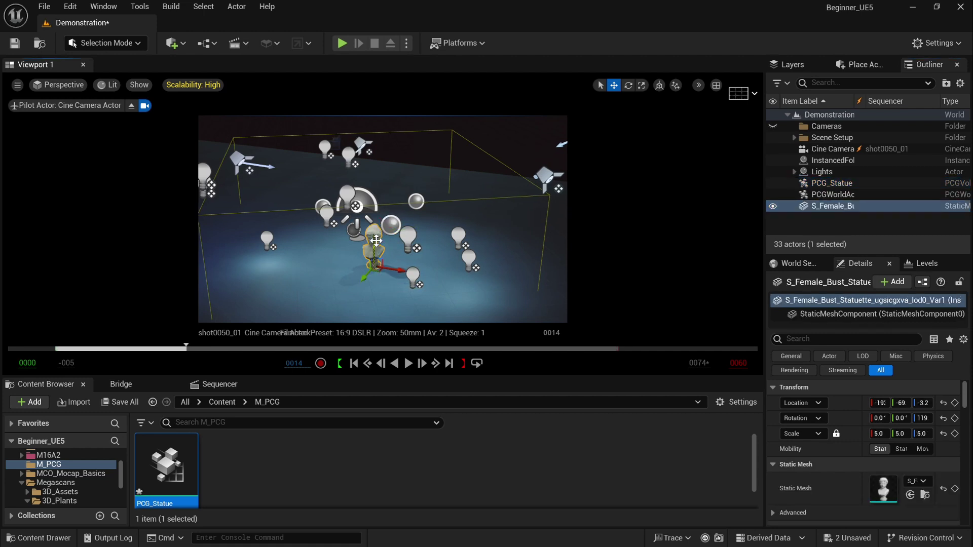
key("ctrl+z")
key("ctrl+z")
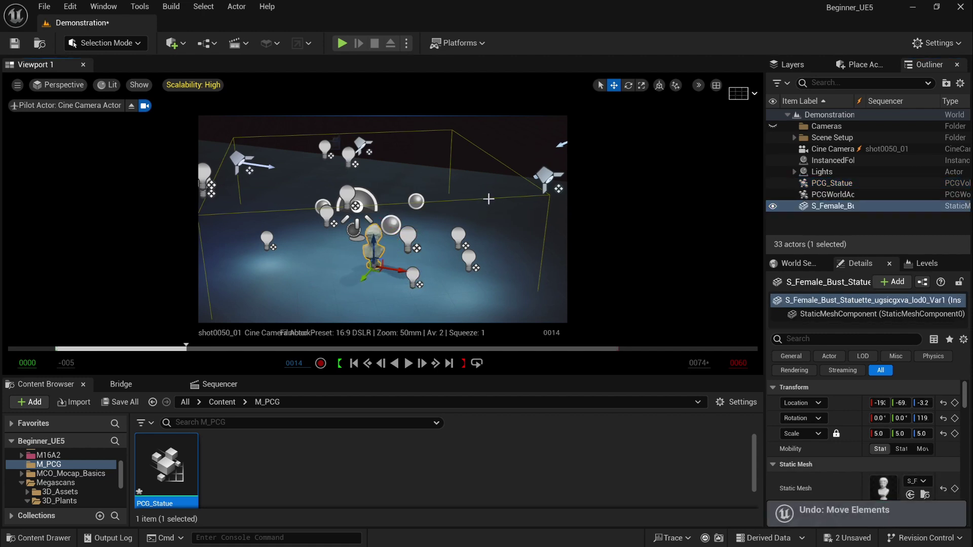
mouse_move(362, 206)
left_mouse_down()
mouse_move(362, 298)
mouse_move(360, 222)
left_mouse_up()
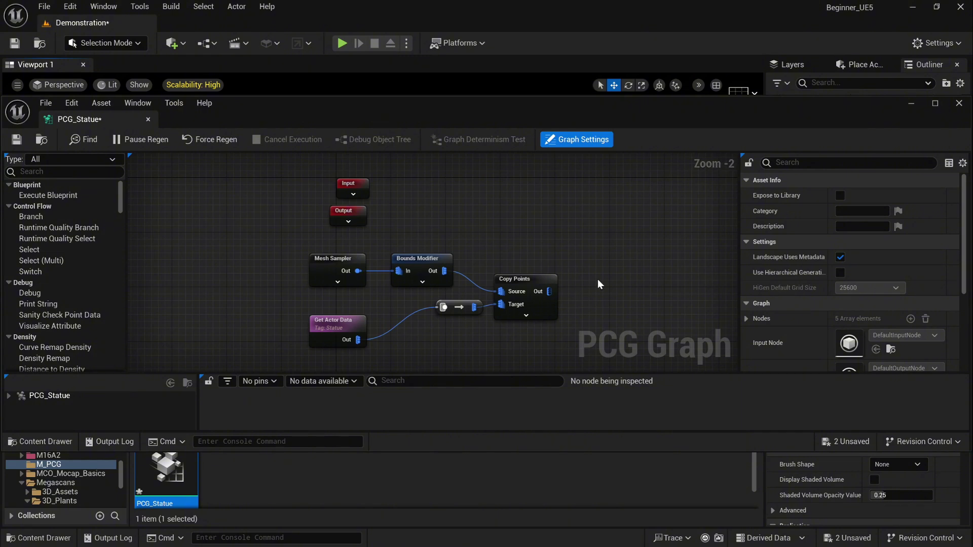
Step: Add a Density Noise node fed by the Copy Points output, placed well to the right of Copy Points
right_click_drag(598, 281, 312, 249)
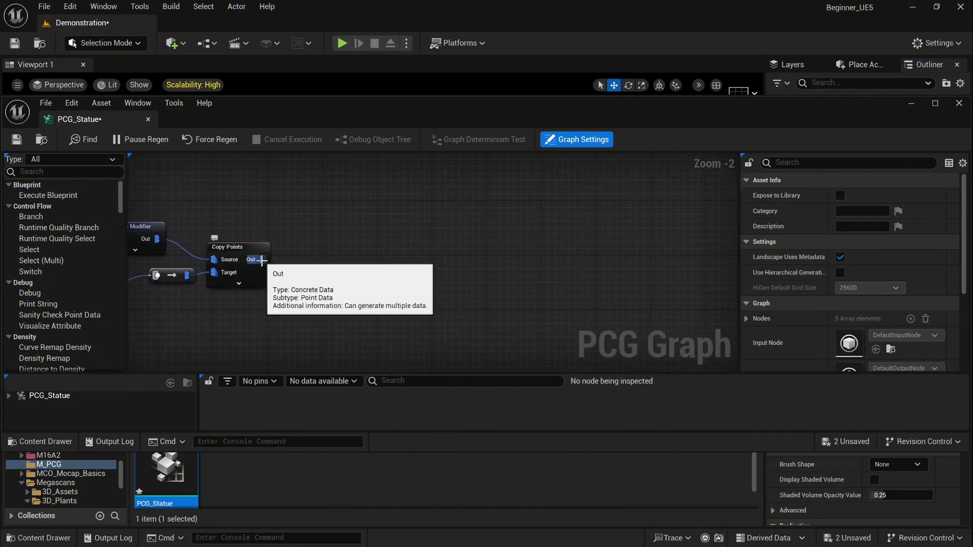
left_click_drag(262, 260, 567, 260)
type("density")
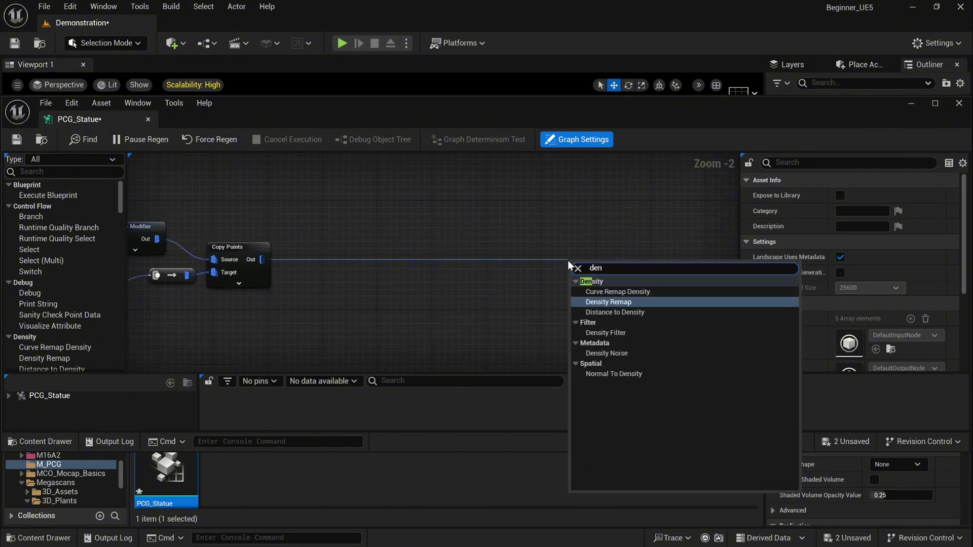
left_click(624, 353)
Step: Add a Density Filter node fed by the Attribute Noise output, placed just to its right
right_click_drag(636, 238, 425, 238)
left_click_drag(326, 271, 477, 285)
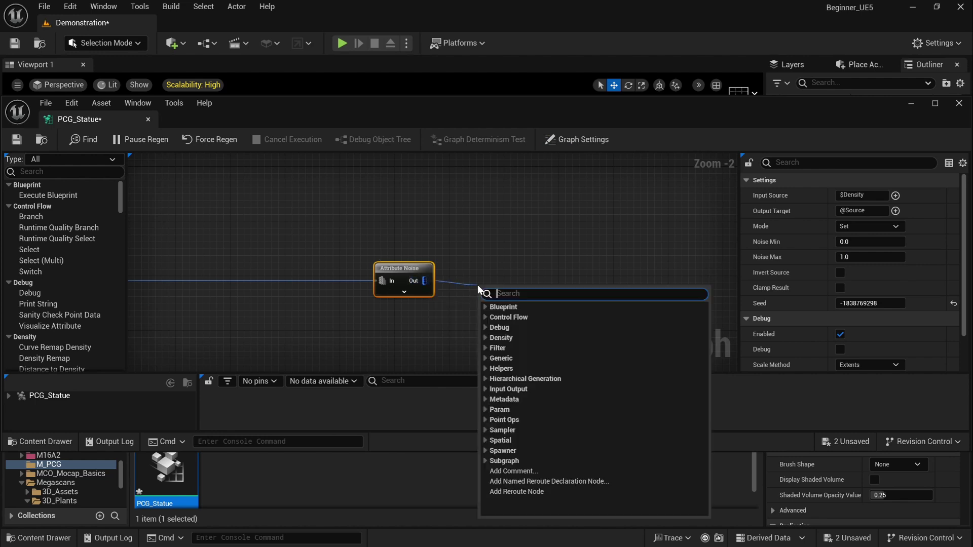
type("density")
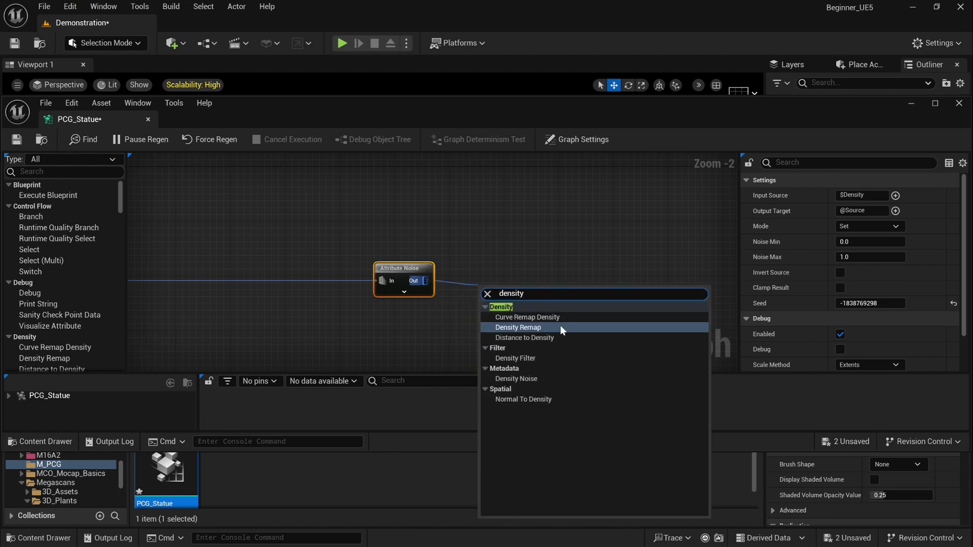
left_click(546, 358)
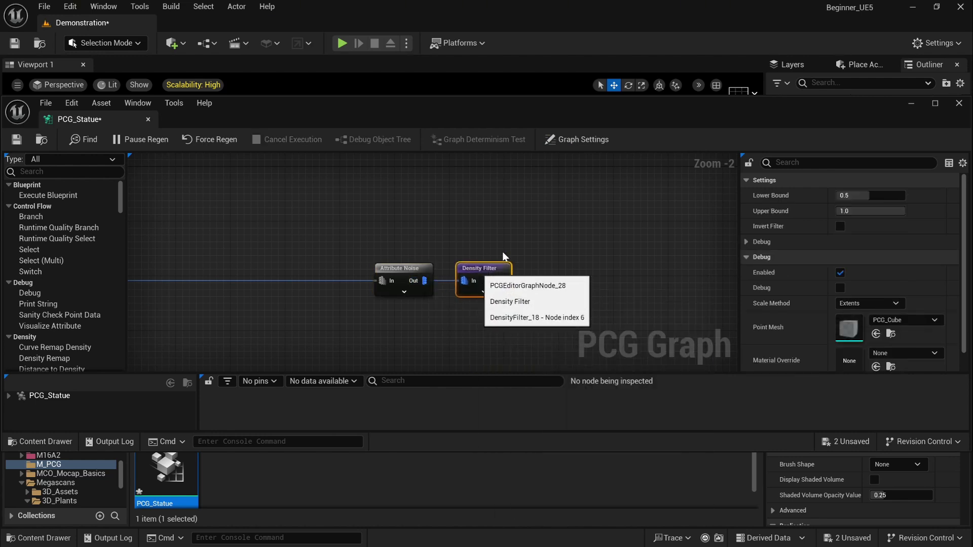
Step: Move the graph window down to uncover the viewport, show the Sequencer, and scrub the shot to frame 10
left_click_drag(524, 113, 491, 296)
left_click_drag(296, 291, 364, 470)
left_click(236, 386)
left_click_drag(370, 425, 349, 427)
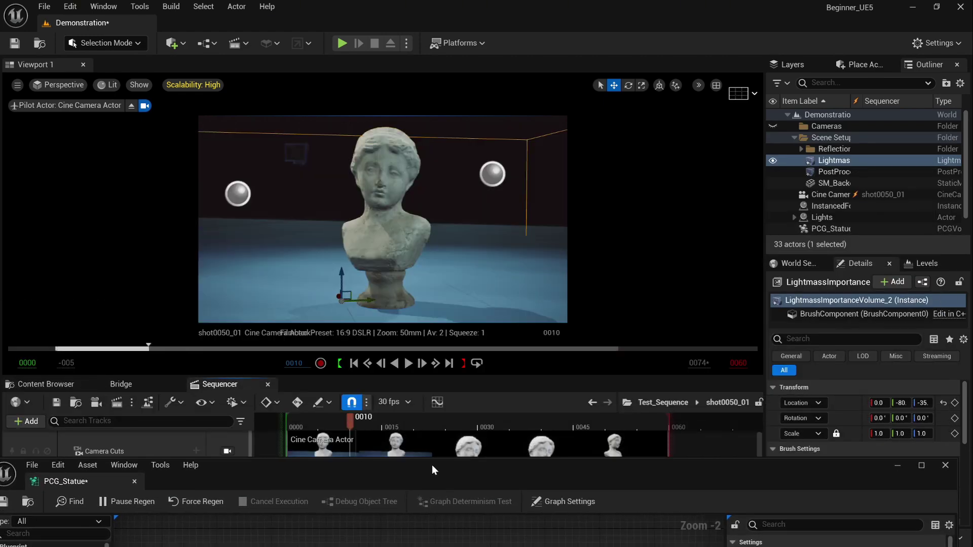
Step: Turn on debug display for the Density Filter node and set its Upper Bound to 0.7
left_click_drag(431, 463, 414, 257)
mouse_move(342, 374)
right_mouse_down()
mouse_move(558, 348)
mouse_move(531, 357)
right_mouse_up()
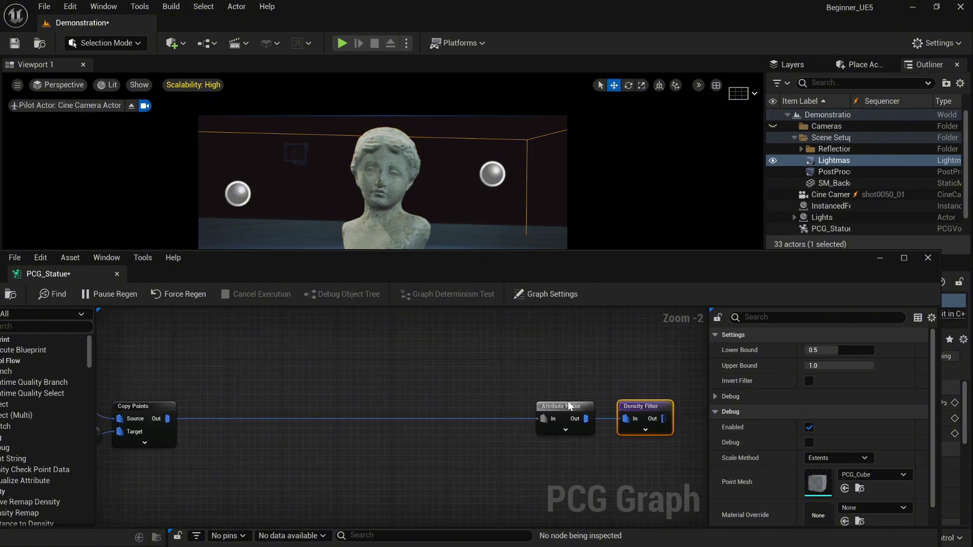
key("d")
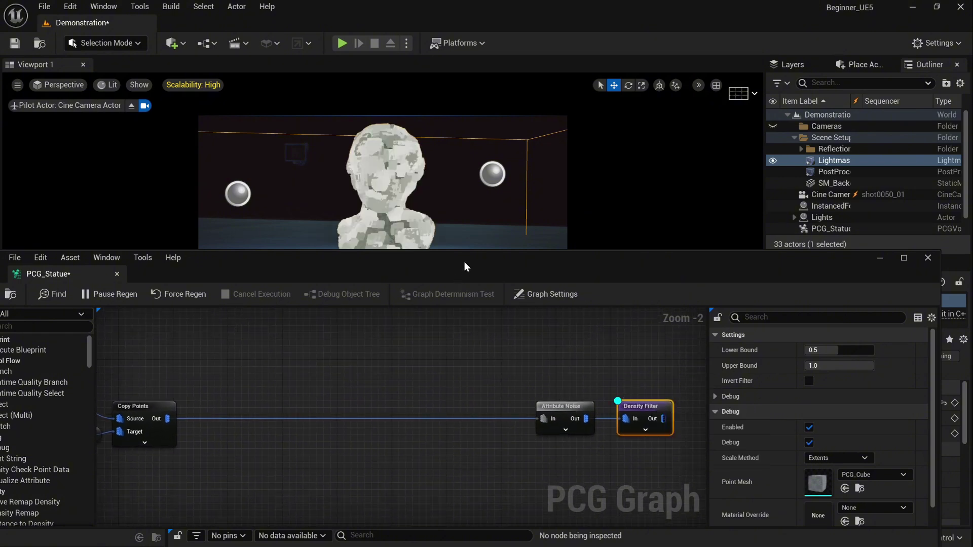
left_click_drag(466, 267, 411, 302)
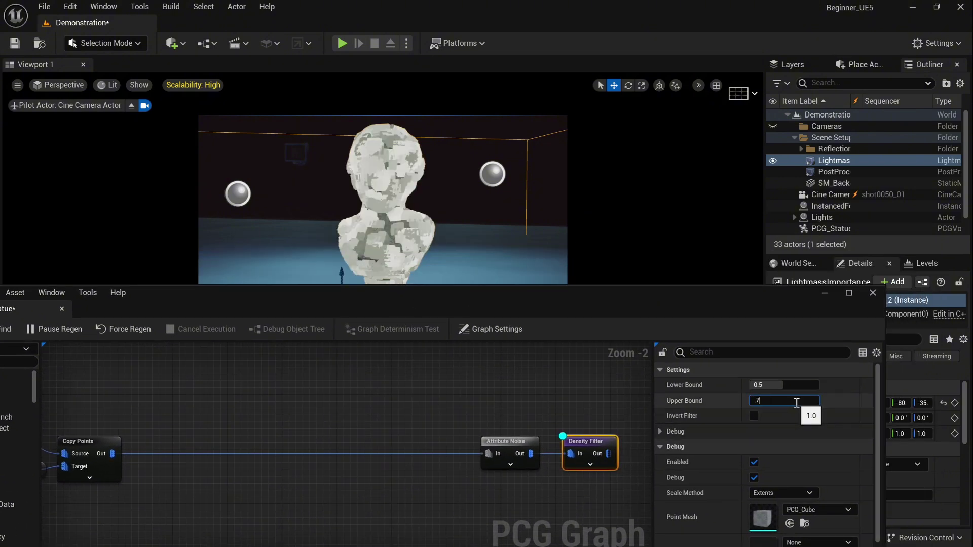
key("Return")
Step: Set the Attribute Noise node's Noise Max to 2.0 and its Mode to Multiply
left_click(509, 442)
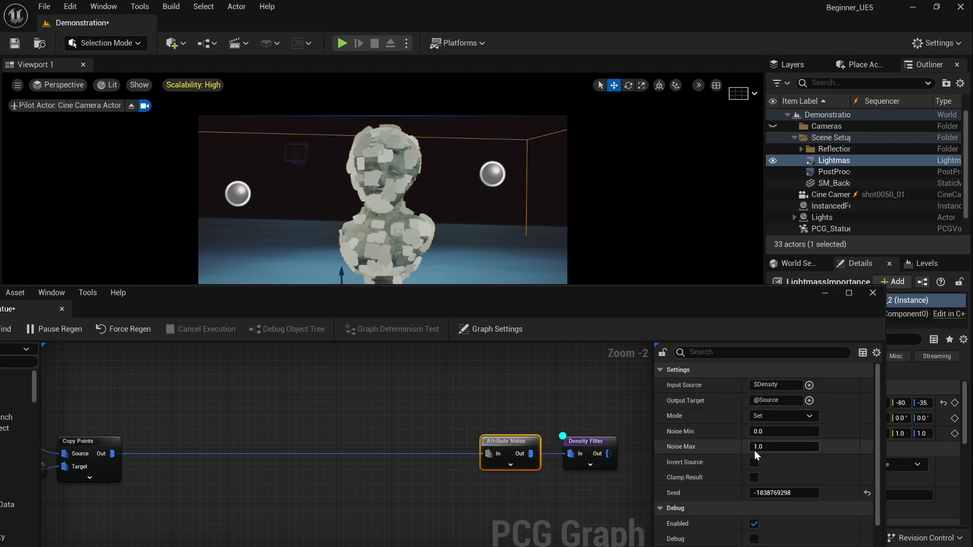
left_click(769, 444)
type("2")
key("Return")
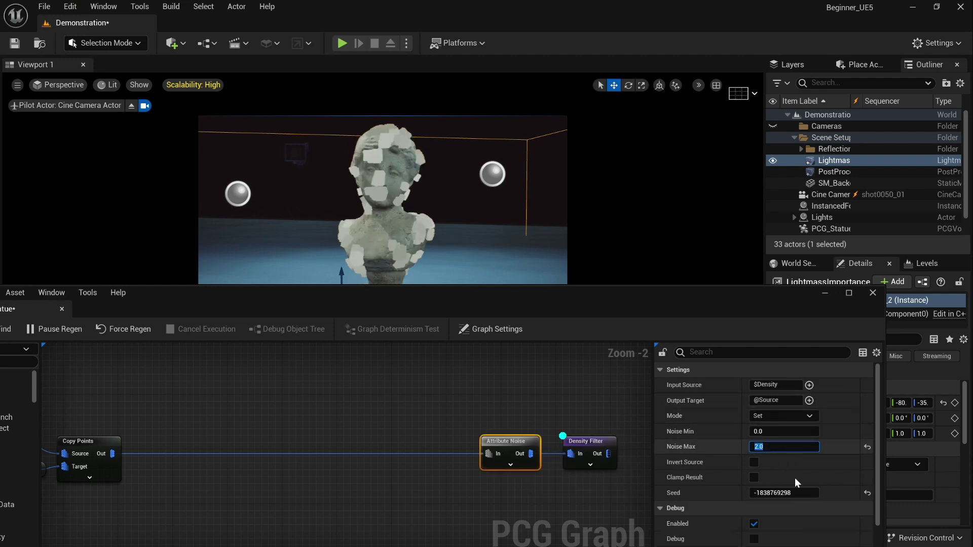
left_click(782, 416)
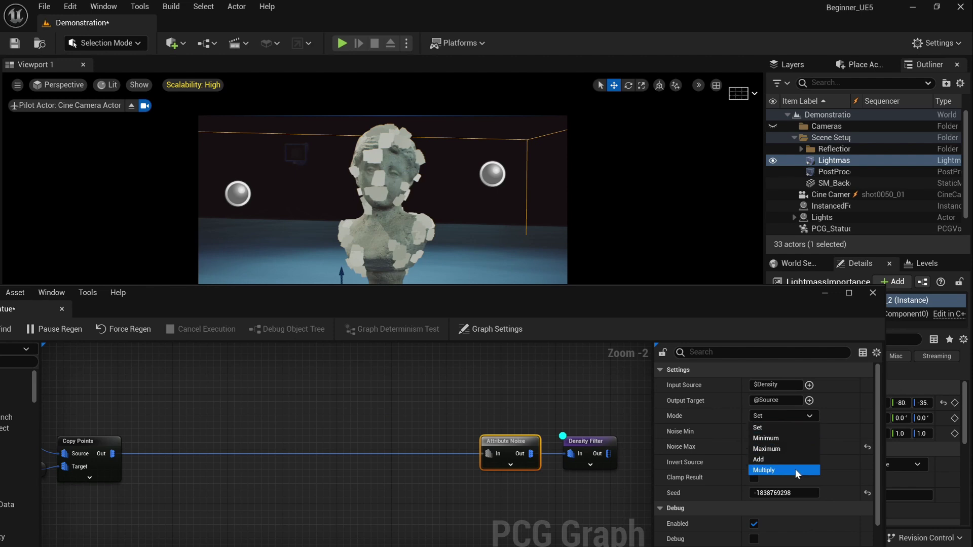
left_click(794, 469)
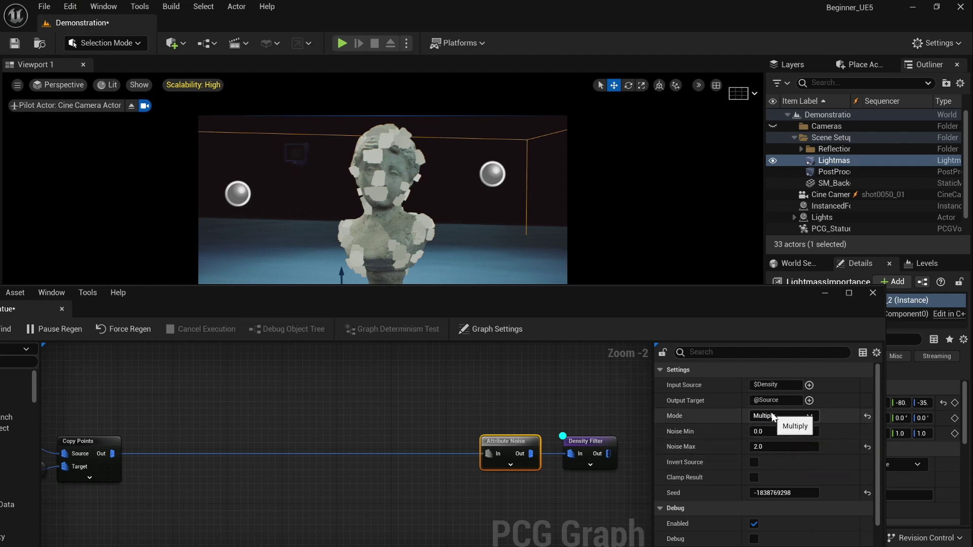
Step: Turn off debug display on the Density Filter and add a Transform Points node fed by its output
left_click_drag(330, 296, 413, 276)
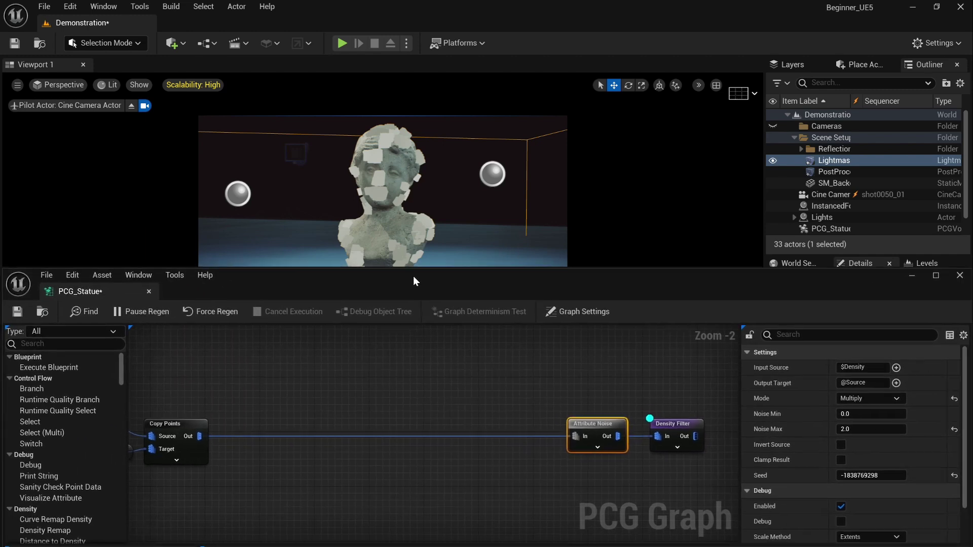
right_click_drag(645, 417, 419, 428)
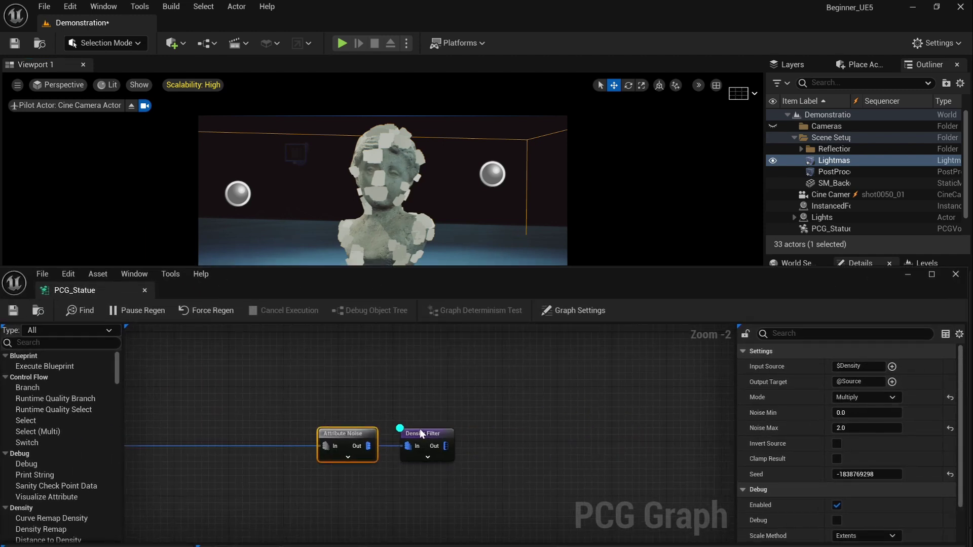
left_click(420, 430)
left_click_drag(452, 446, 492, 449)
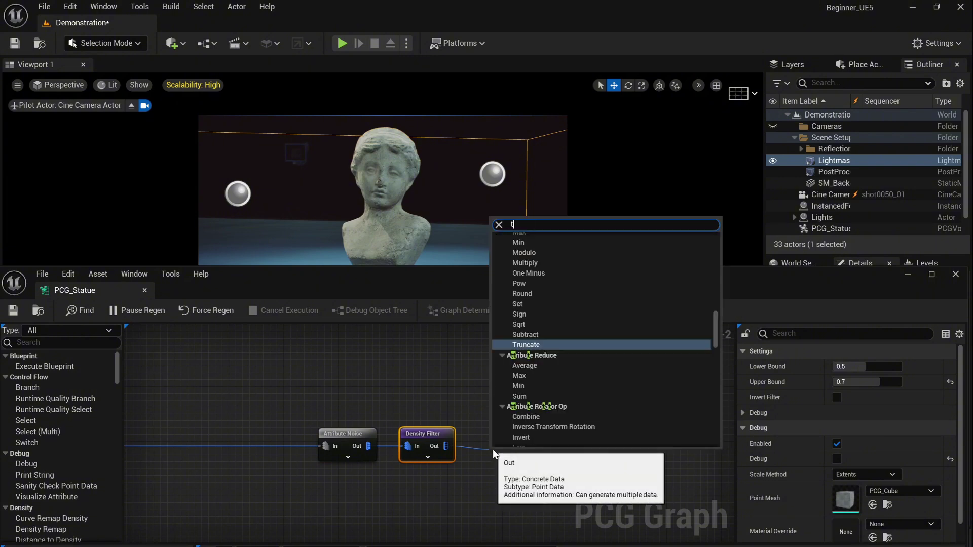
type("transf")
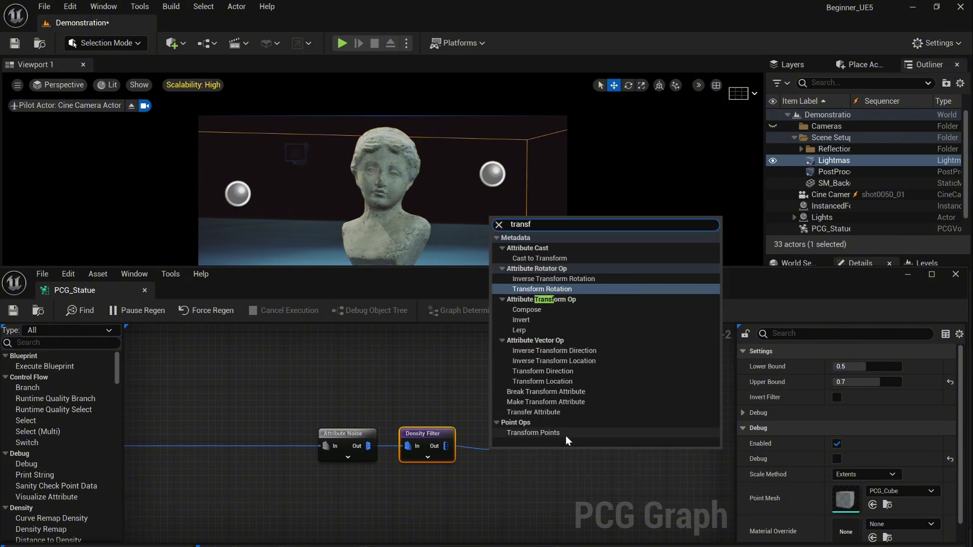
left_click(565, 433)
Step: Add a Static Mesh Spawner node fed by the Transform Points output, placed just to its right
left_click_drag(518, 439, 573, 434)
type("mesh")
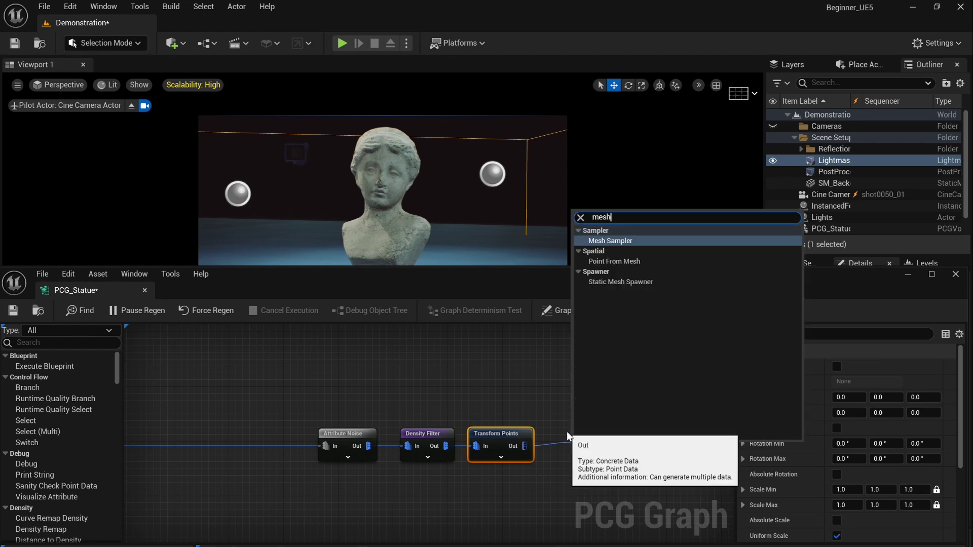
left_click(626, 282)
left_click_drag(608, 446, 588, 431)
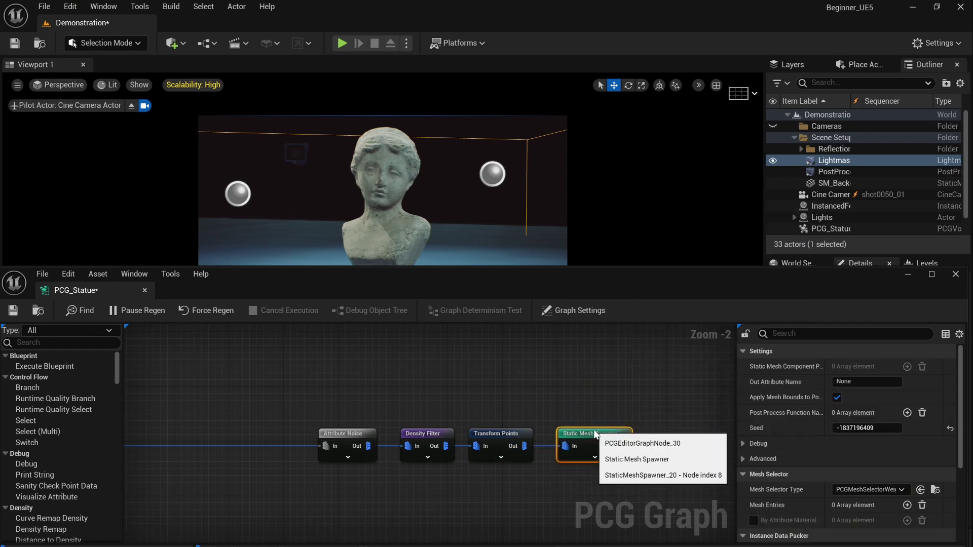
Step: Add one mesh entry to the Static Mesh Spawner and expand its descriptor
scroll(897, 435, "down", 2)
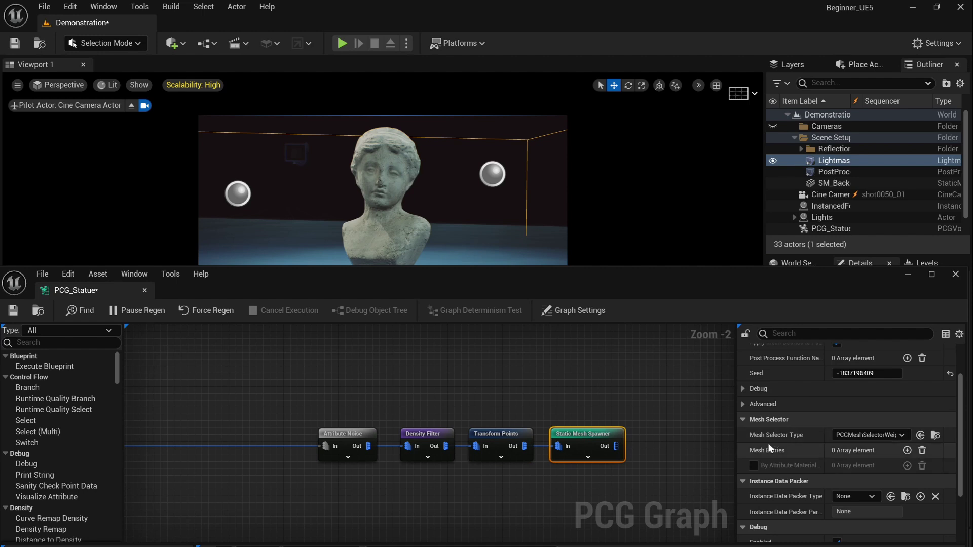
scroll(852, 441, "down", 1)
left_click(907, 414)
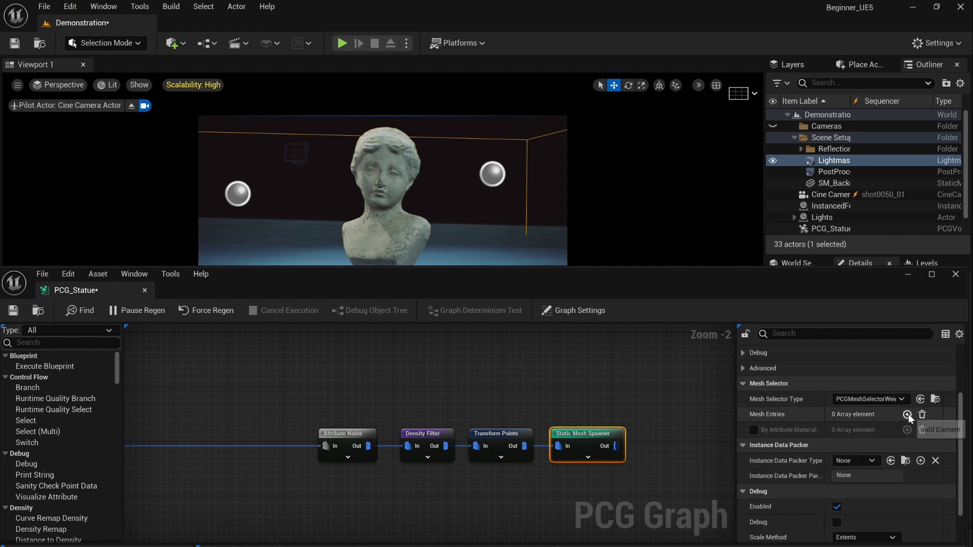
left_click(753, 431)
left_click(761, 445)
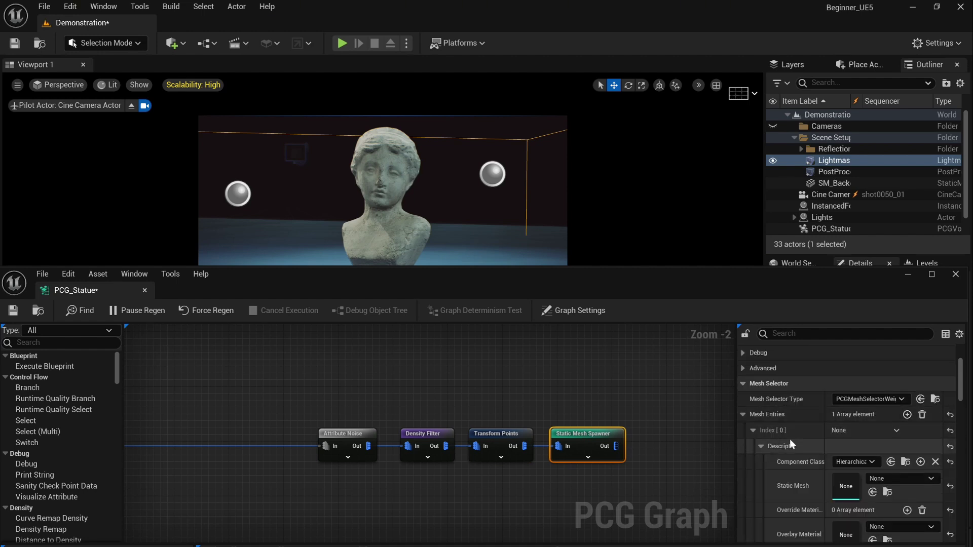
scroll(859, 449, "down", 1)
Step: Assign the first S_Yellow_Archangel plant mesh from the Megascans 3D_Plants folder as the entry's static mesh
left_click_drag(576, 290, 605, 62)
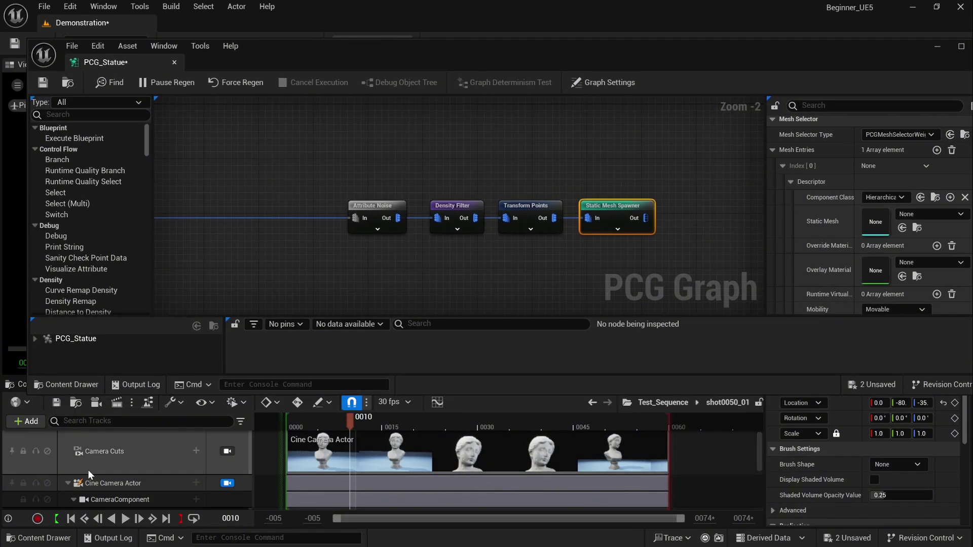
left_click(17, 386)
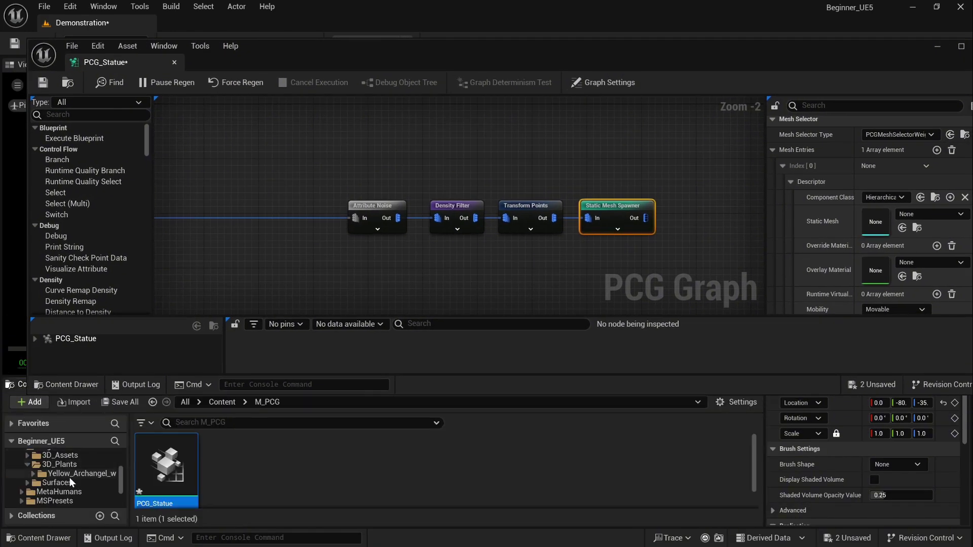
left_click(69, 475)
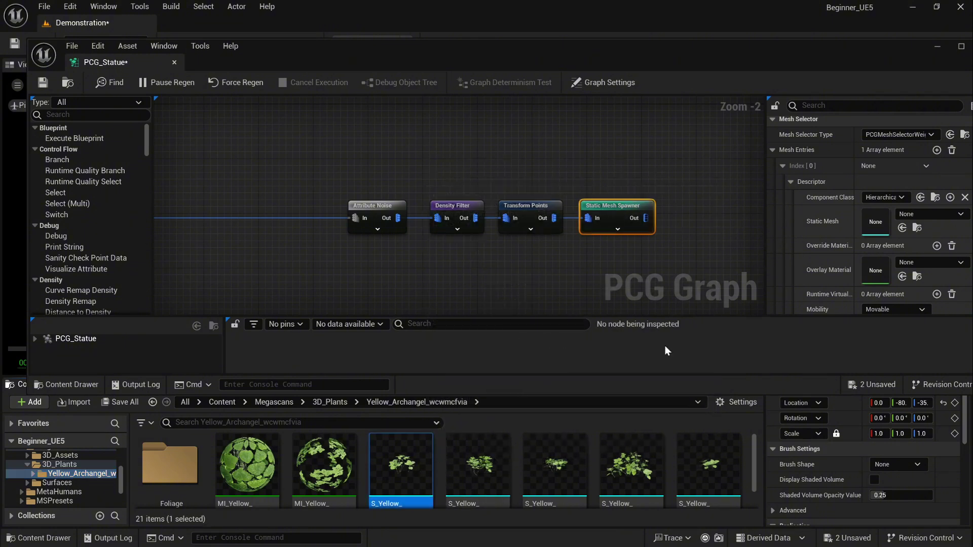
left_click(903, 227)
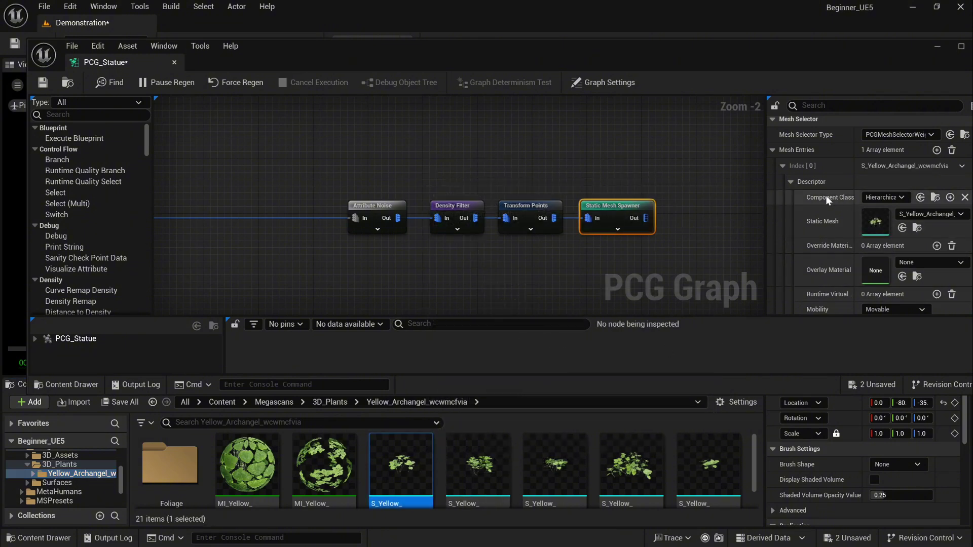
Step: Add a second mesh entry to the spawner and assign the third S_Yellow_Archangel plant mesh to it
left_click(783, 166)
left_click(937, 151)
left_click(783, 181)
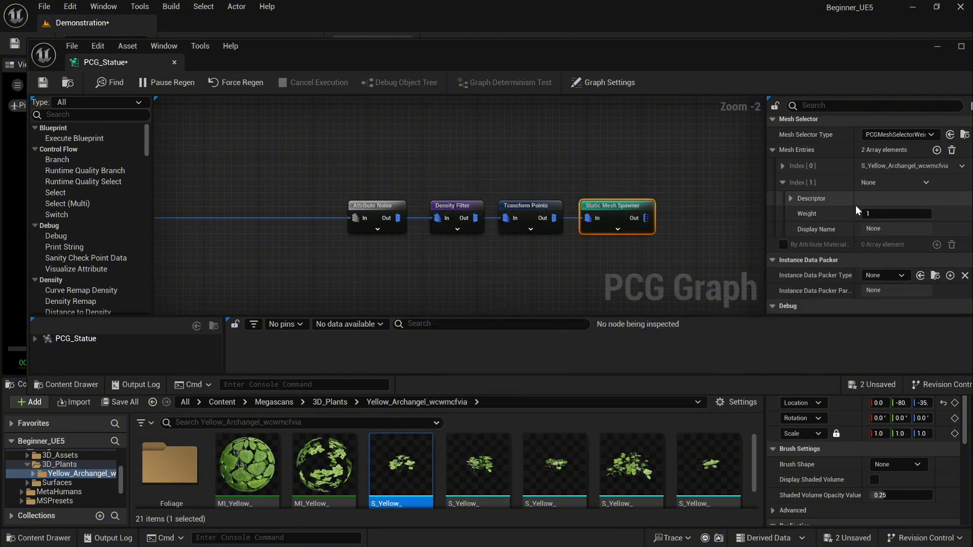
left_click(788, 199)
left_click(554, 464)
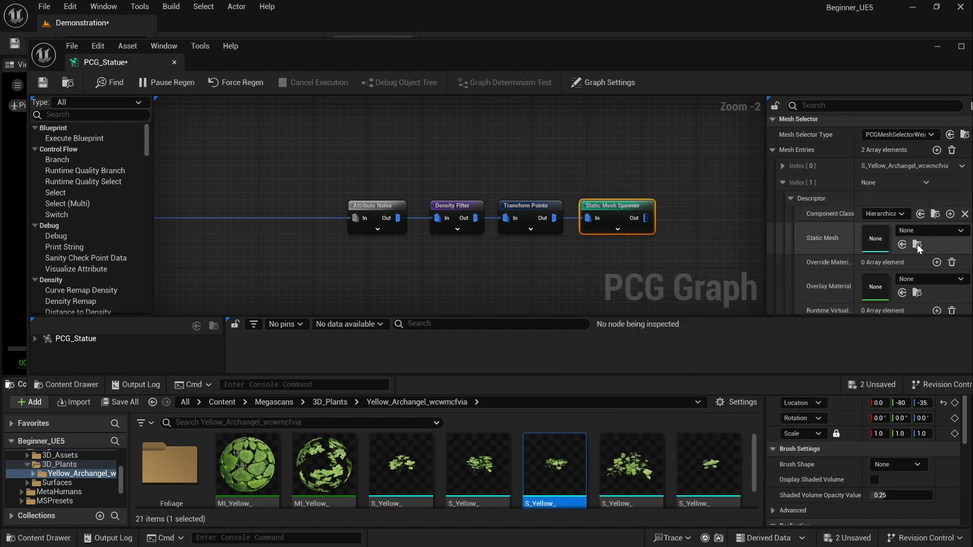
left_click(782, 183)
Step: Uncover the viewport and select the female bust statue to inspect its scale
left_click_drag(762, 58, 696, 343)
mouse_move(482, 242)
right_mouse_down()
mouse_move(446, 207)
mouse_move(502, 215)
mouse_move(459, 222)
mouse_move(485, 233)
right_mouse_up()
left_click_drag(684, 332, 453, 279)
scroll(862, 203, "down", 2)
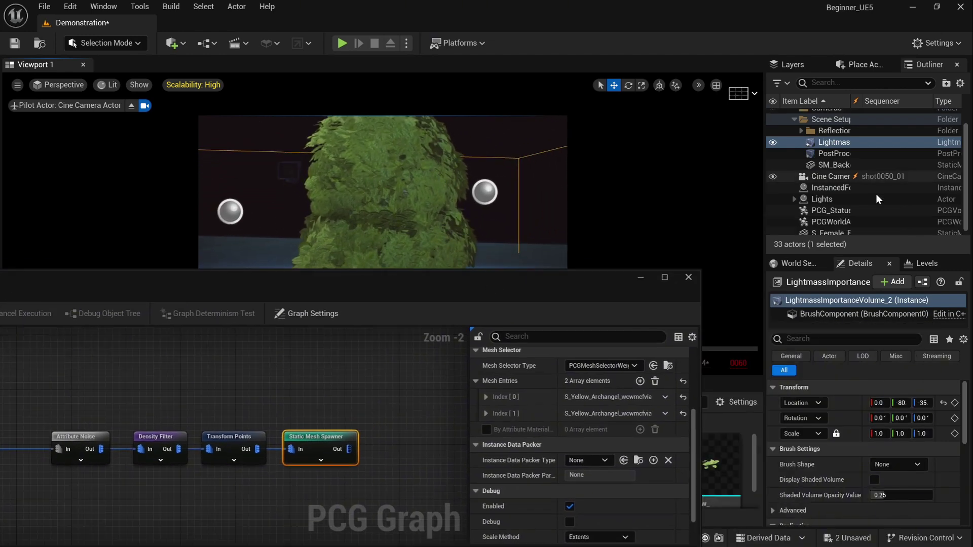
left_click(831, 229)
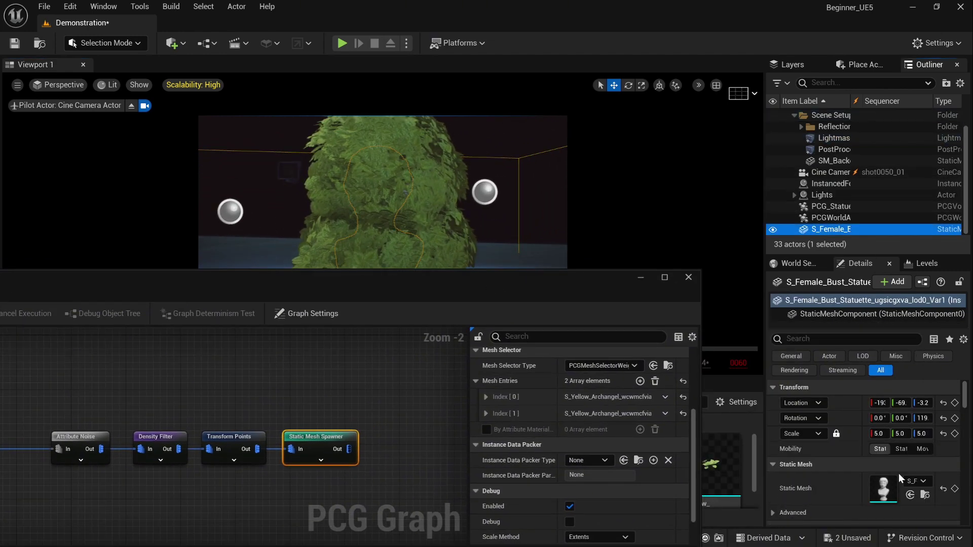
left_click(878, 435)
left_click_drag(581, 308, 720, 279)
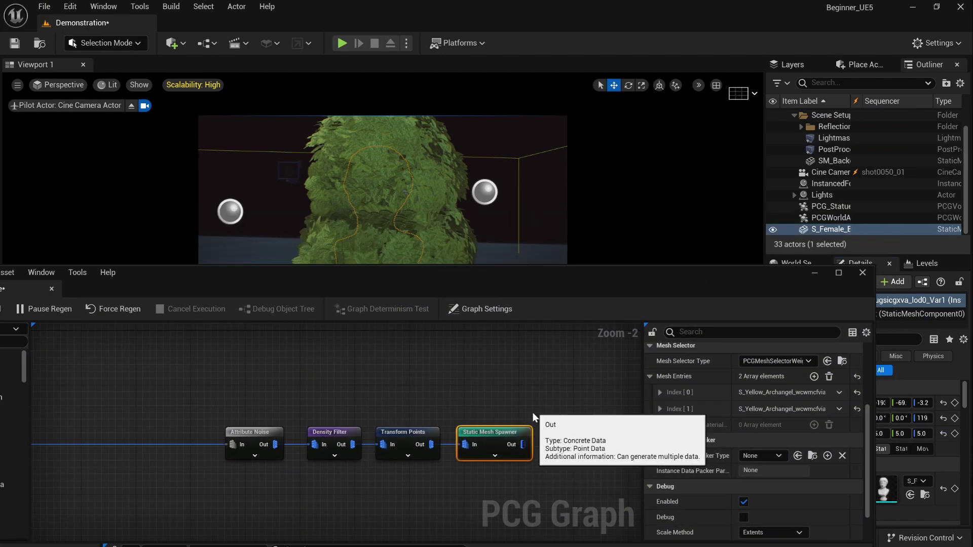
Step: Enable Absolute Scale on the Transform Points node and set its Scale Min to 0.8
left_click(412, 435)
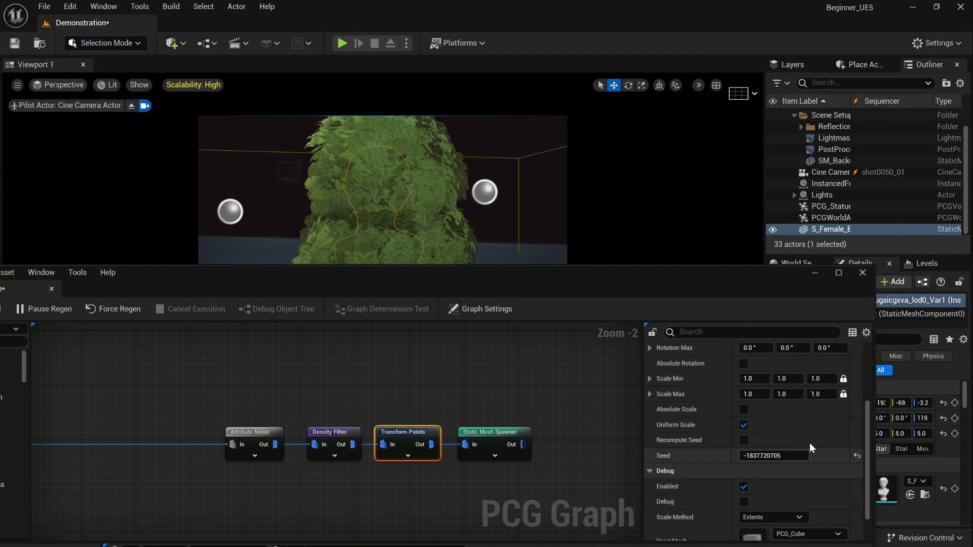
scroll(809, 443, "down", 2)
scroll(802, 438, "up", 4)
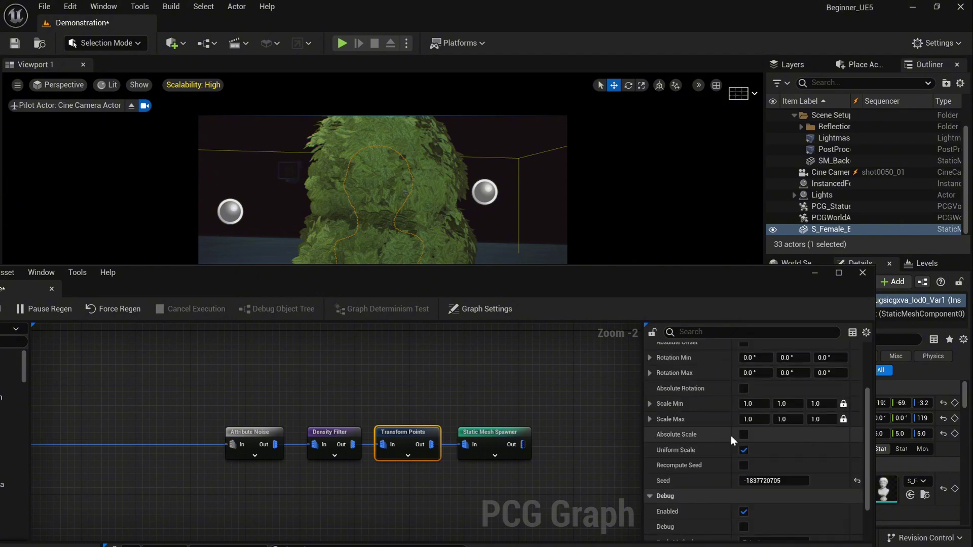
left_click(743, 436)
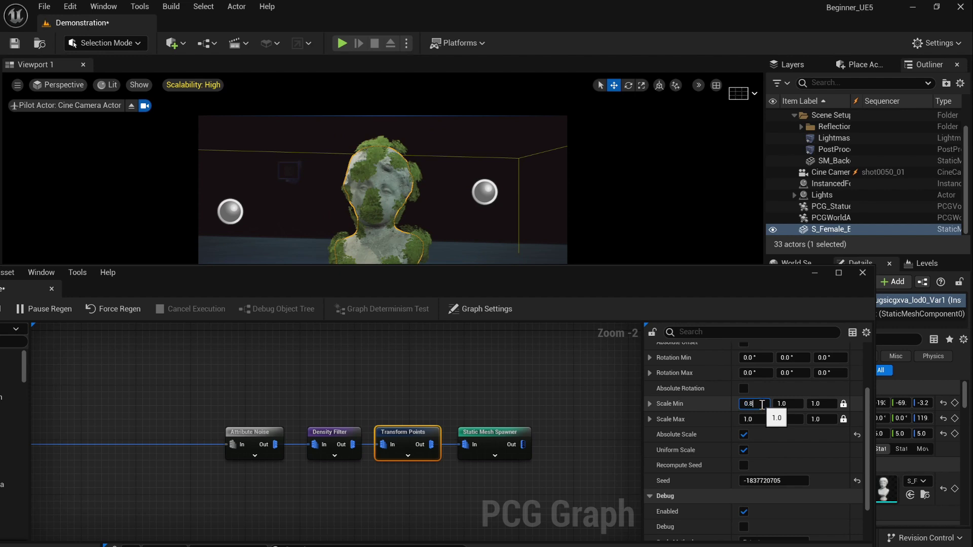
Step: Set the Density Filter's Upper Bound to 1.0
left_click(334, 441)
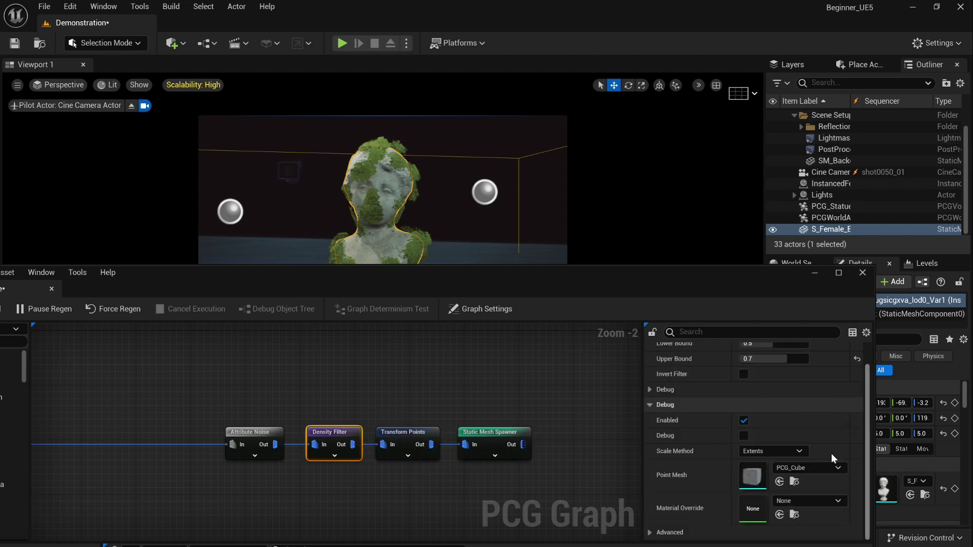
left_click(794, 358)
type("1")
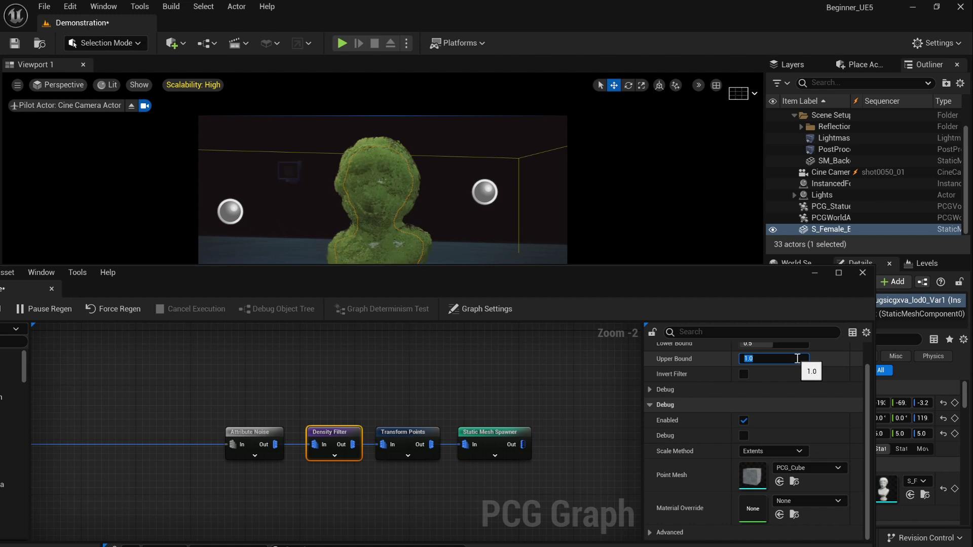
Step: Set the Attribute Noise node's Noise Max to 1.0
left_click_drag(511, 288, 537, 321)
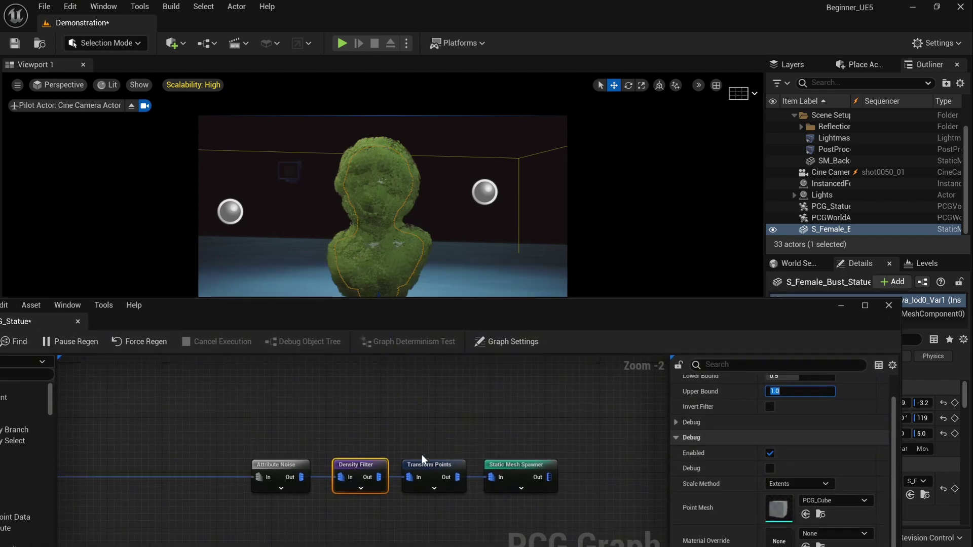
left_click(279, 468)
left_click(793, 437)
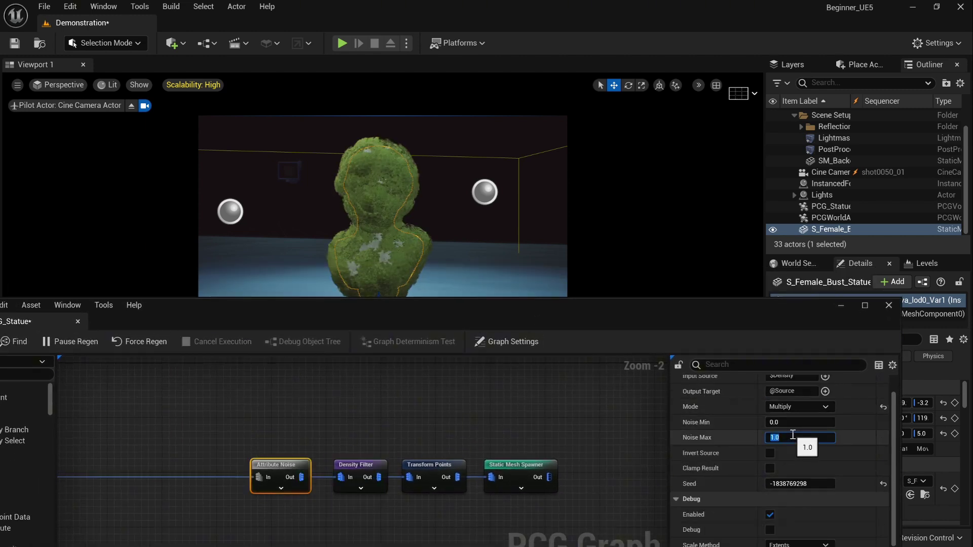
Step: Set the Density Filter's Lower Bound to 0.4
left_click(355, 465)
scroll(811, 410, "up", 2)
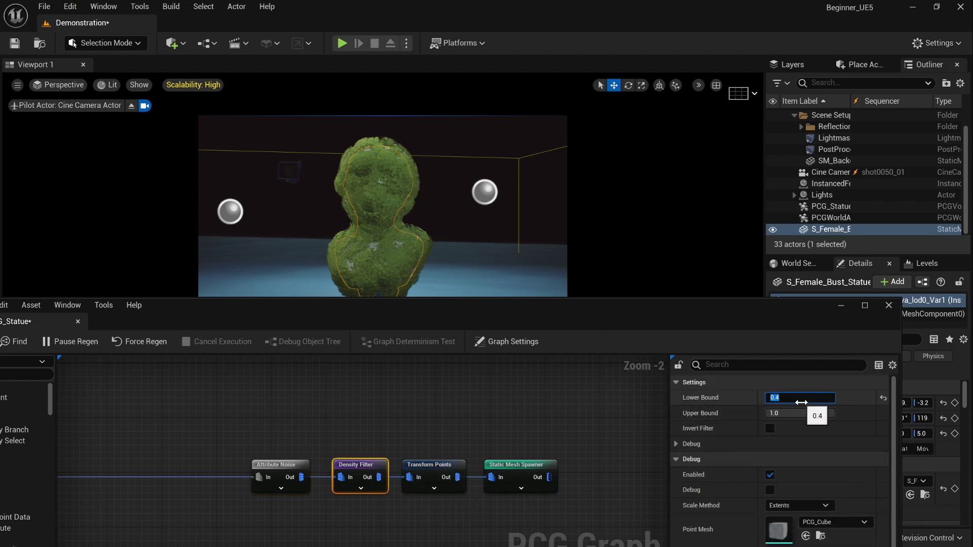
left_click_drag(478, 322, 588, 283)
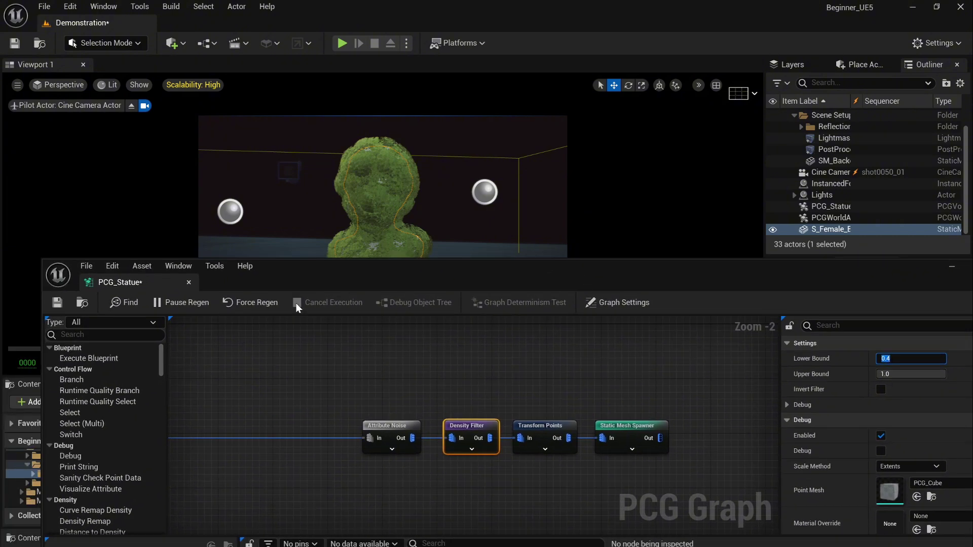
Step: Save the PCG_Statue graph and arrange its window so the whole node chain and the complete bust can be viewed
right_click_drag(333, 375, 637, 377)
scroll(536, 385, "down", 2)
right_click_drag(486, 376, 513, 408)
left_click_drag(487, 278, 481, 345)
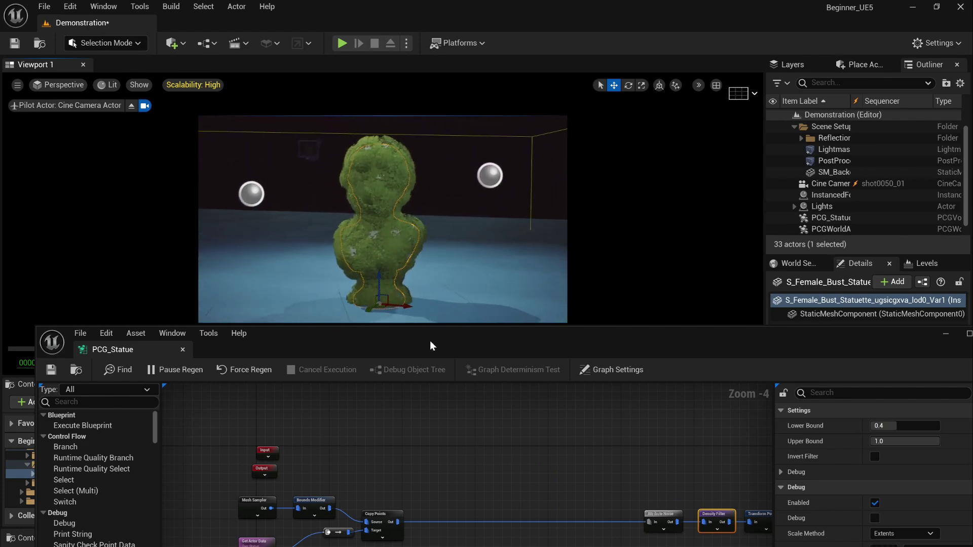
Step: Insert a Normal To Density node between Copy Points and Attribute Noise, and reposition the graph window so more of the bust can be viewed
left_click_drag(430, 340, 379, 243)
scroll(388, 407, "up", 1)
right_click_drag(431, 366, 348, 376)
left_click(335, 379)
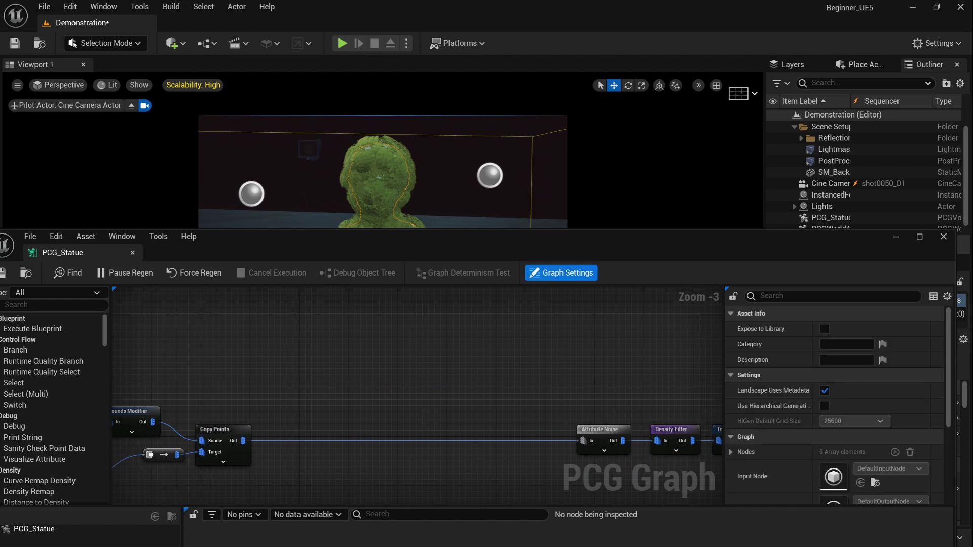
right_click(317, 382)
type("norm")
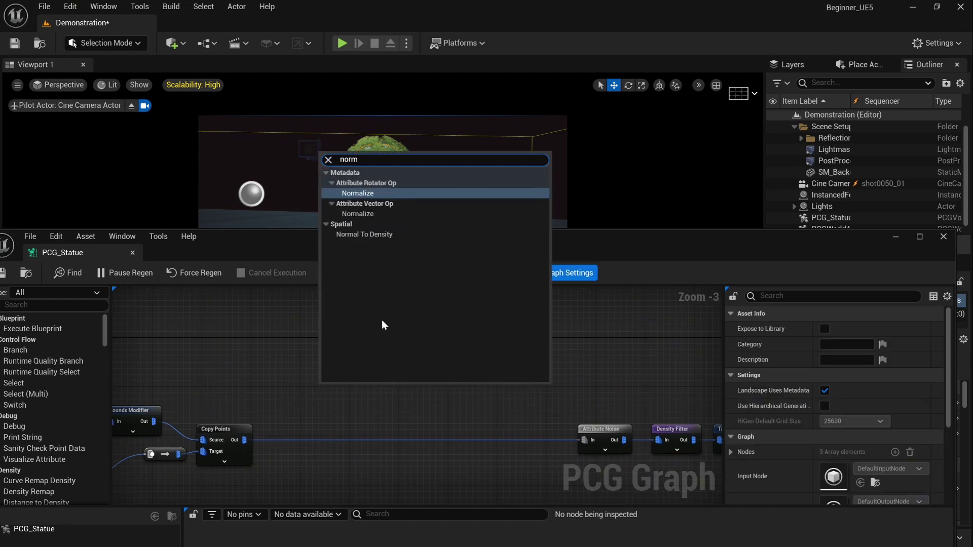
left_click(372, 234)
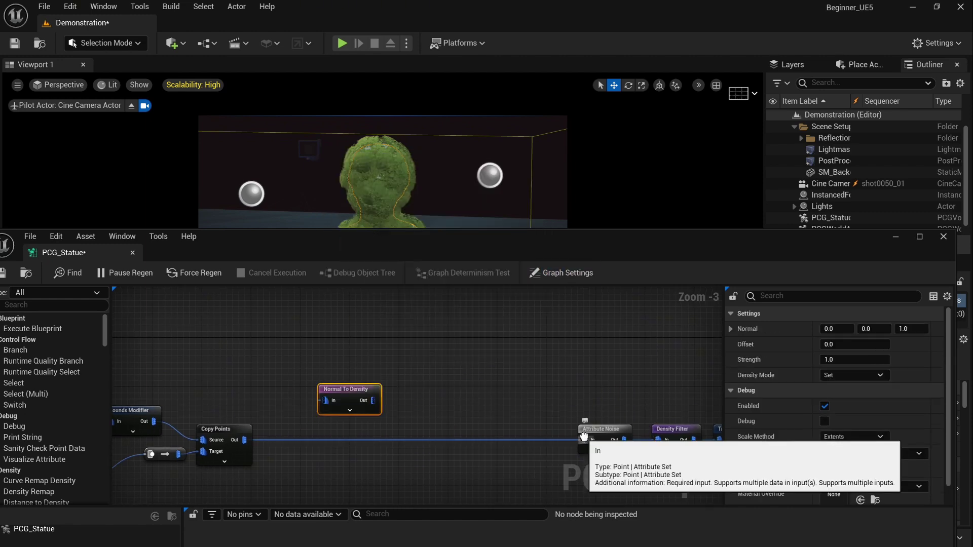
mouse_move(582, 439)
left_mouse_down("ctrl")
mouse_move(311, 402)
mouse_move(574, 452)
left_mouse_up("ctrl")
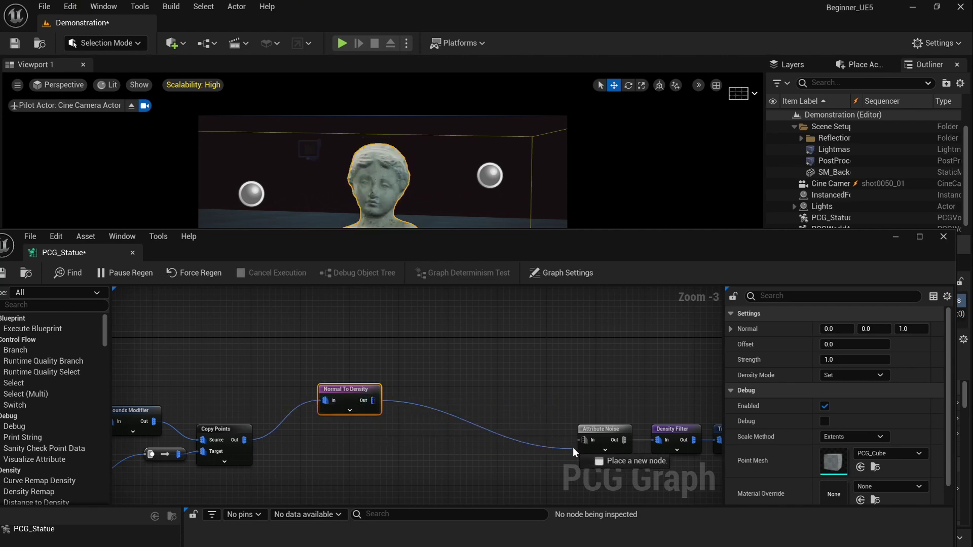
left_click_drag(450, 253, 355, 299)
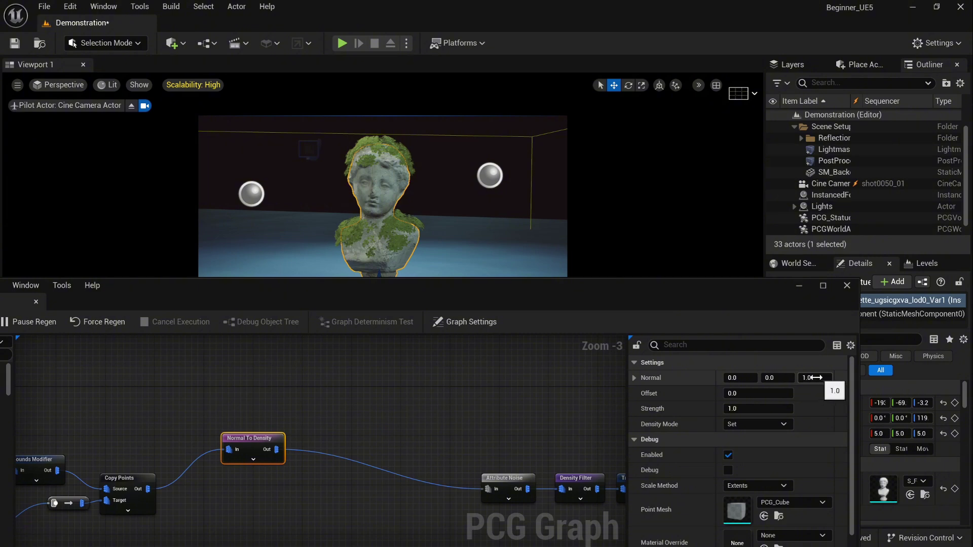
Step: Try Normal X at 1.0 on the Normal To Density node, and set its Normal to -1.0, -1.0, 0.0
type("0")
key("Return")
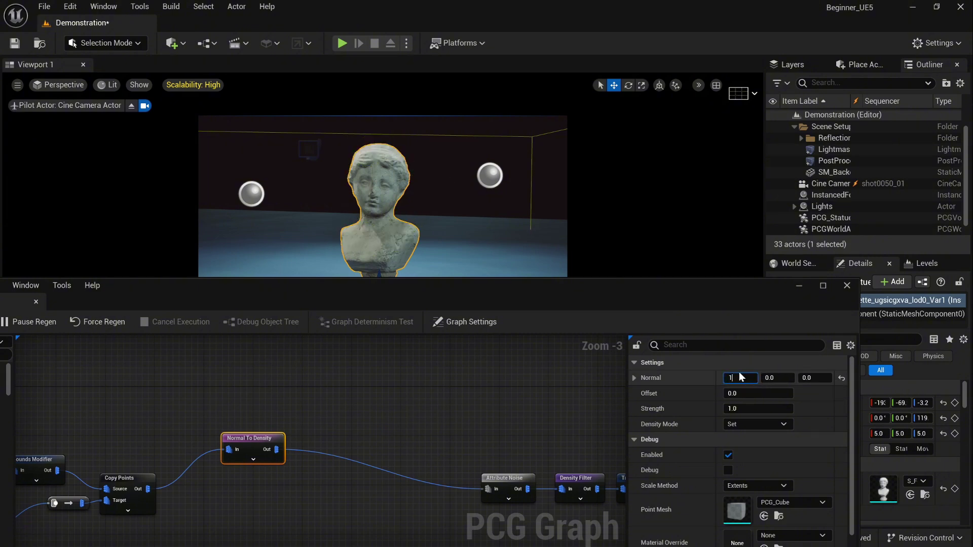
key("Return")
right_click_drag(475, 221, 393, 226)
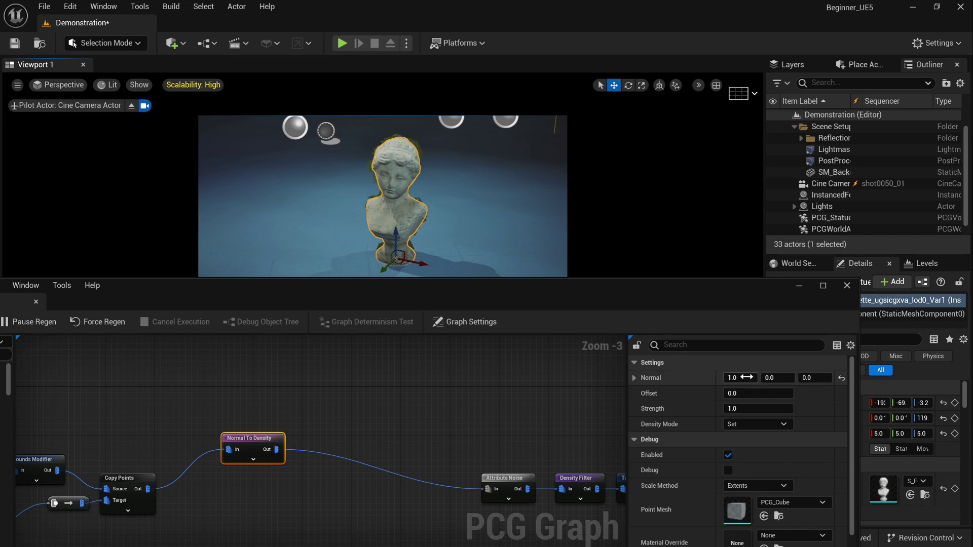
key("Return")
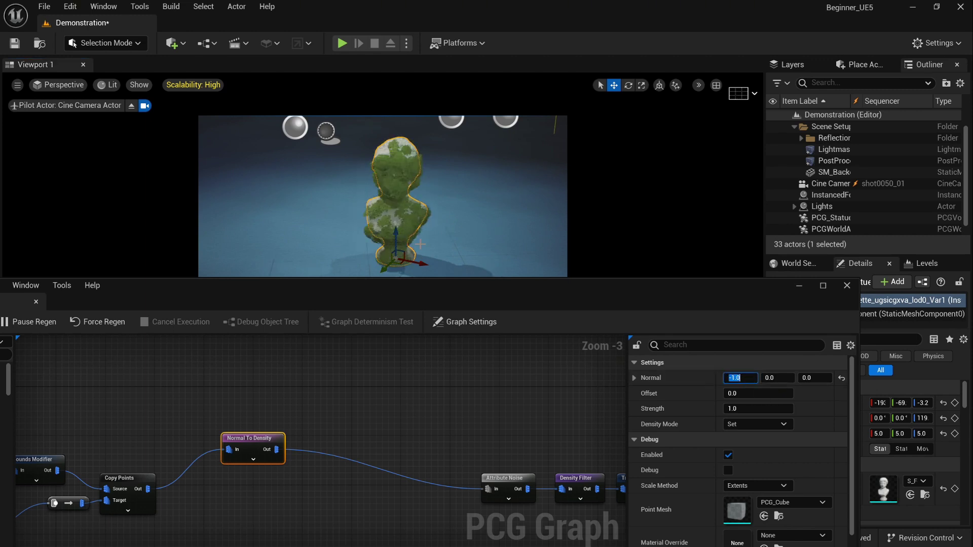
left_click(773, 375)
type("-1")
key("Return")
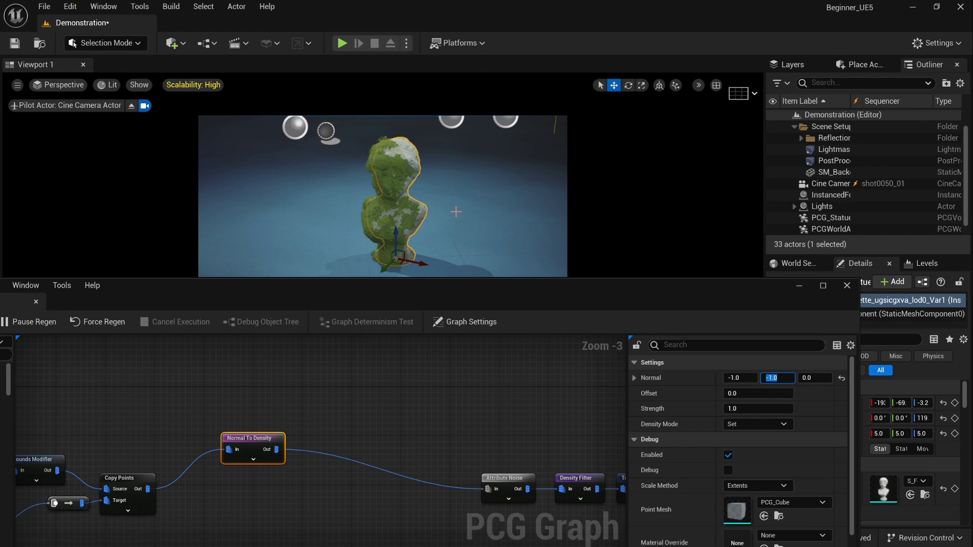
right_click_drag(456, 212, 436, 185)
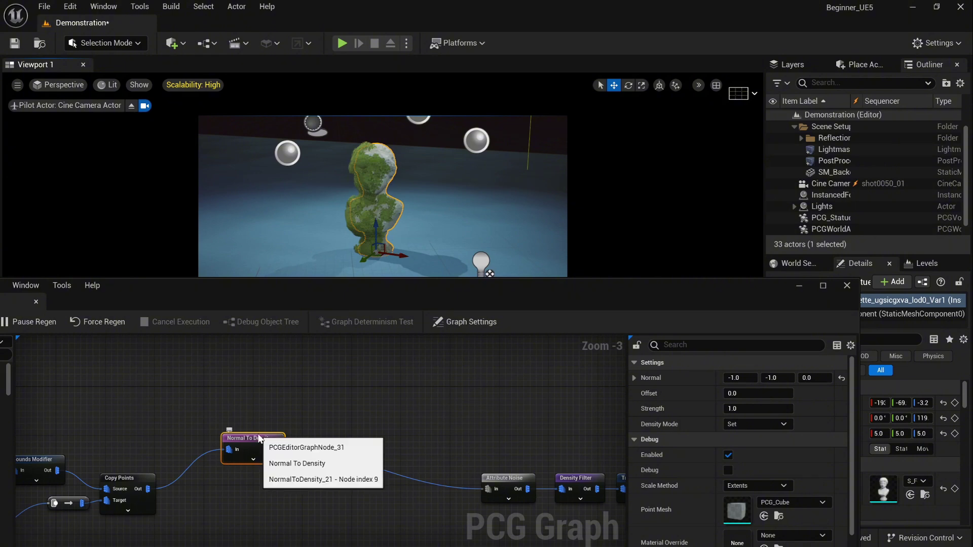
Step: Duplicate the Normal To Density node with its input fed from Copy Points, and place an Add attribute maths node beside the pair
key("ctrl+d")
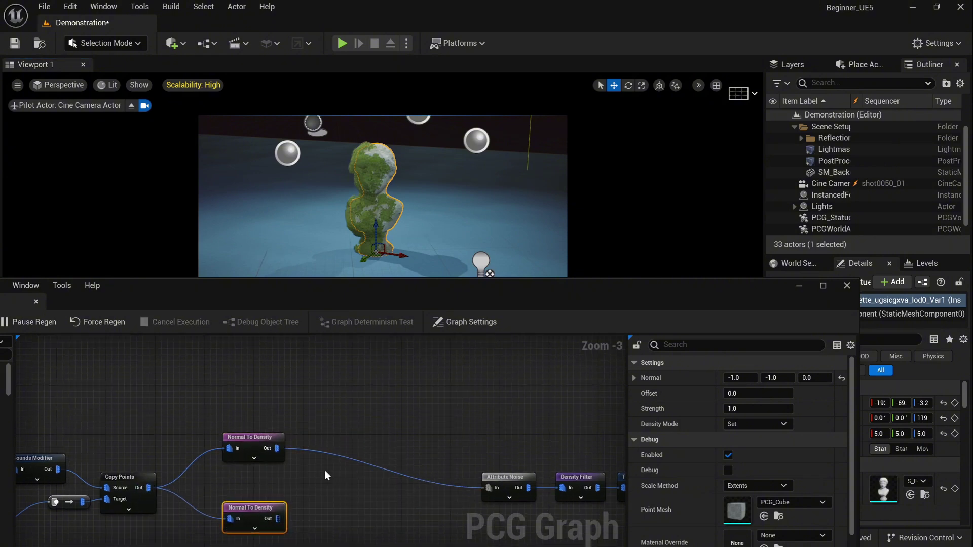
right_click(325, 473)
type("add")
left_click(385, 320)
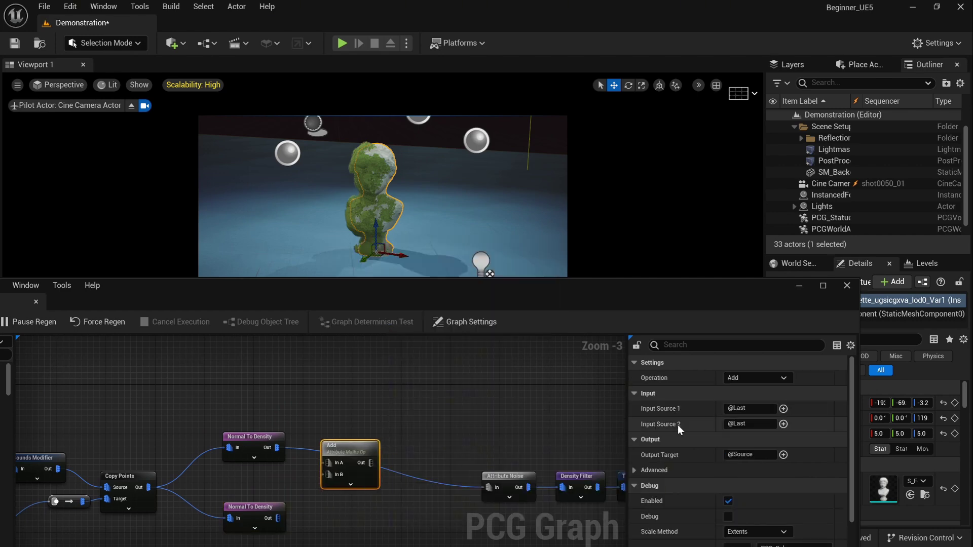
Step: Set both input sources of the Add node to $Density and connect the two Normal To Density outputs to In A and In B
left_click(784, 409)
left_click(806, 231)
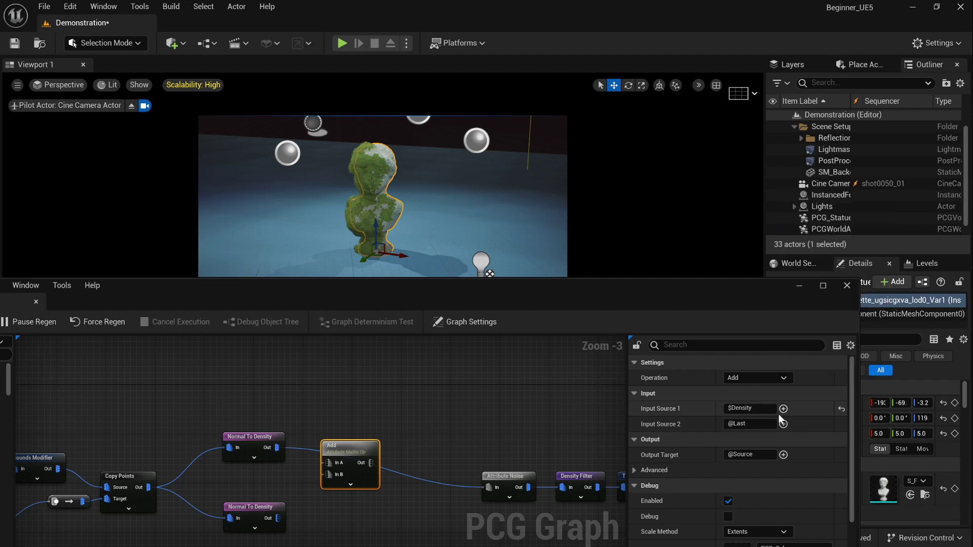
left_click(783, 409)
left_click(816, 252)
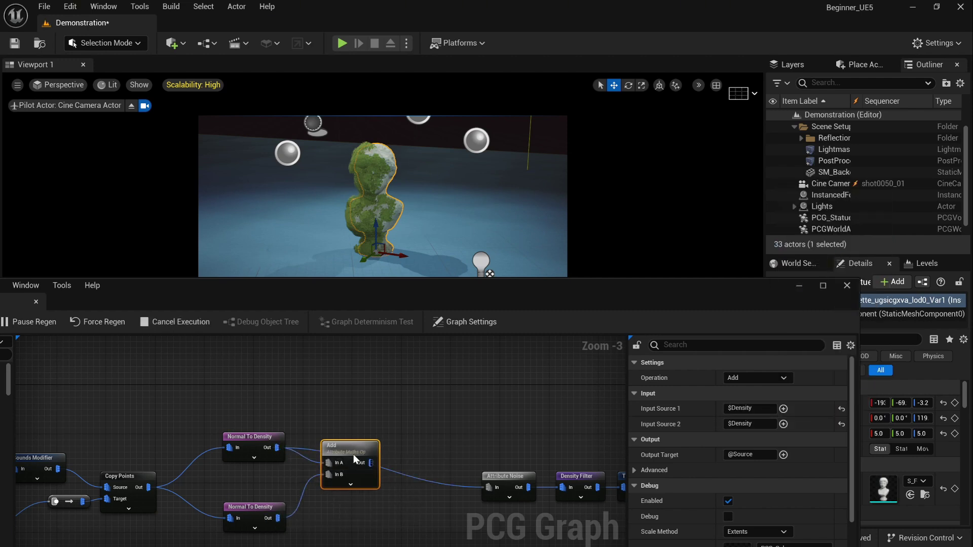
Step: Connect the Add node's output to Attribute Noise and align the Add and Normal To Density nodes with the chain
left_click_drag(353, 454, 343, 472)
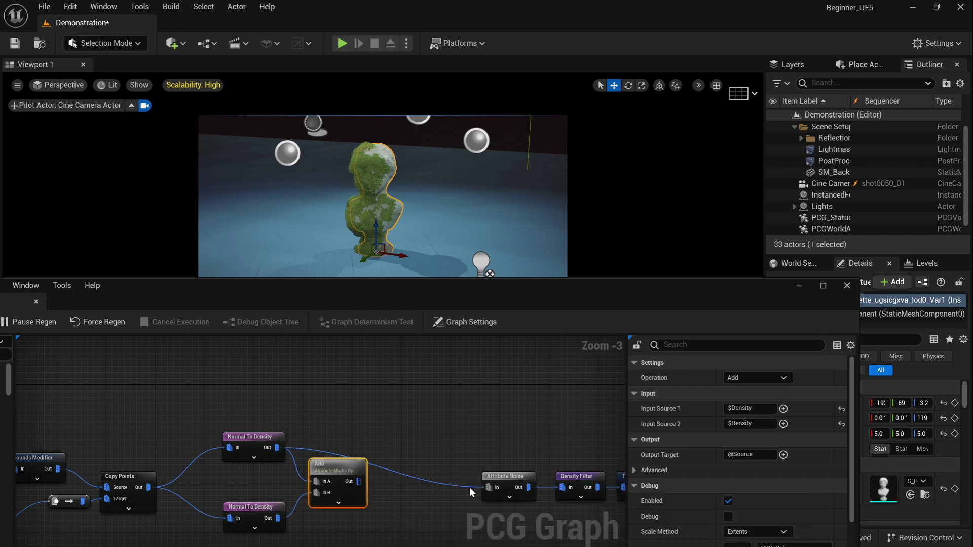
left_click(370, 472)
left_click_drag(338, 465, 484, 489)
left_click_drag(216, 422, 335, 528)
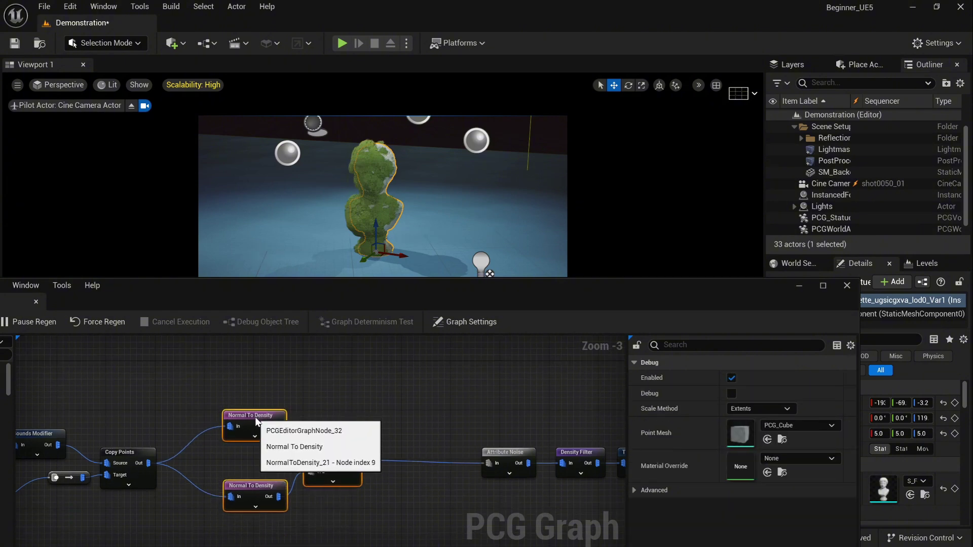
left_click_drag(255, 415, 250, 418)
Step: Set the lower Normal To Density node's Normal X and Y to 1.0 and the upper node's Normal Z to 1.0
left_click(246, 486)
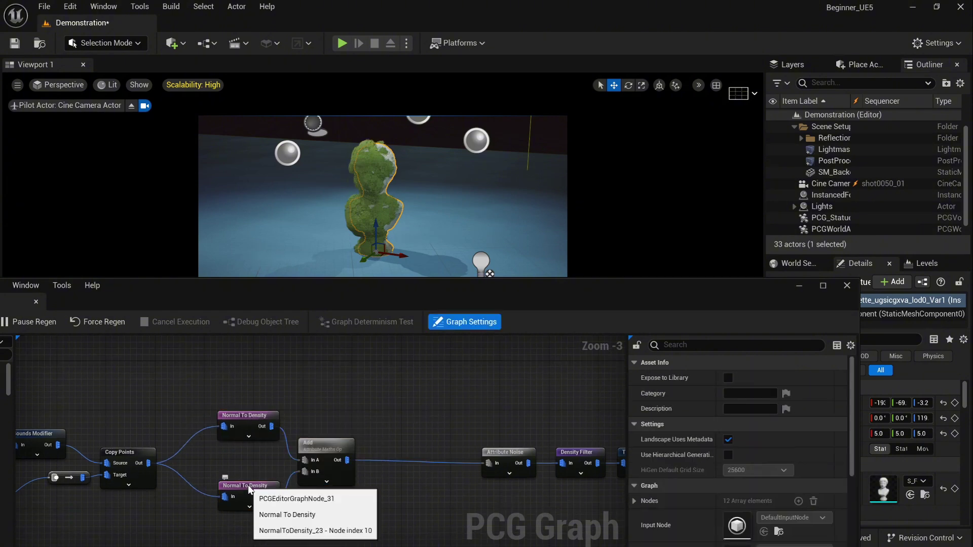
type("1")
key("Return")
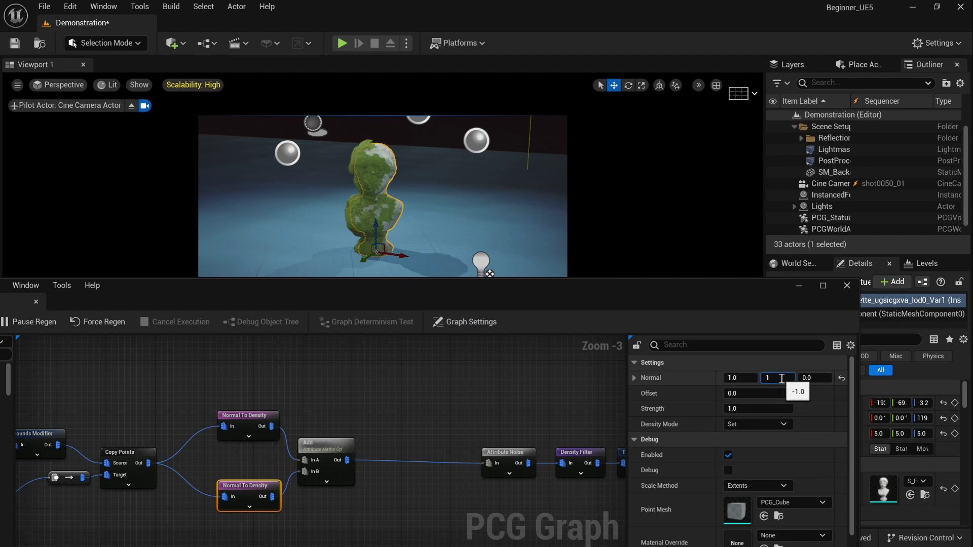
right_click_drag(507, 203, 459, 202)
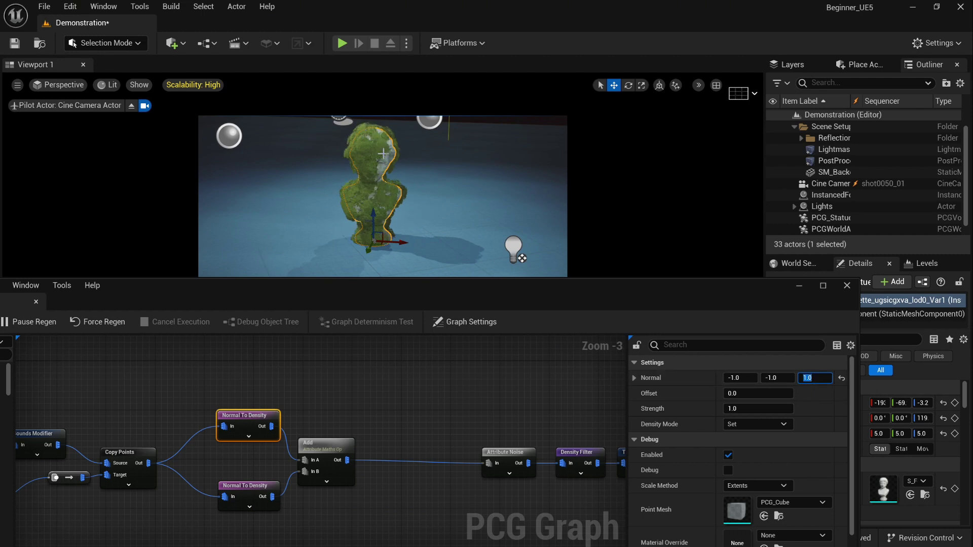
mouse_move(418, 177)
right_mouse_down()
mouse_move(395, 179)
mouse_move(430, 172)
mouse_move(390, 170)
mouse_move(430, 162)
mouse_move(395, 174)
mouse_move(432, 175)
right_mouse_up()
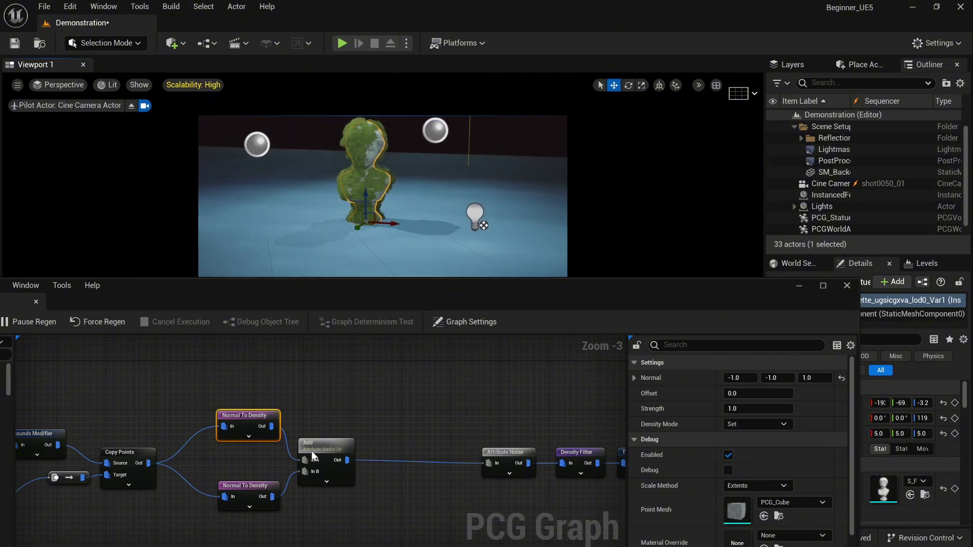
Step: Move the two Normal To Density nodes and the Add node together closer to Copy Points
left_click_drag(197, 396, 324, 507)
left_click_drag(321, 440, 290, 444)
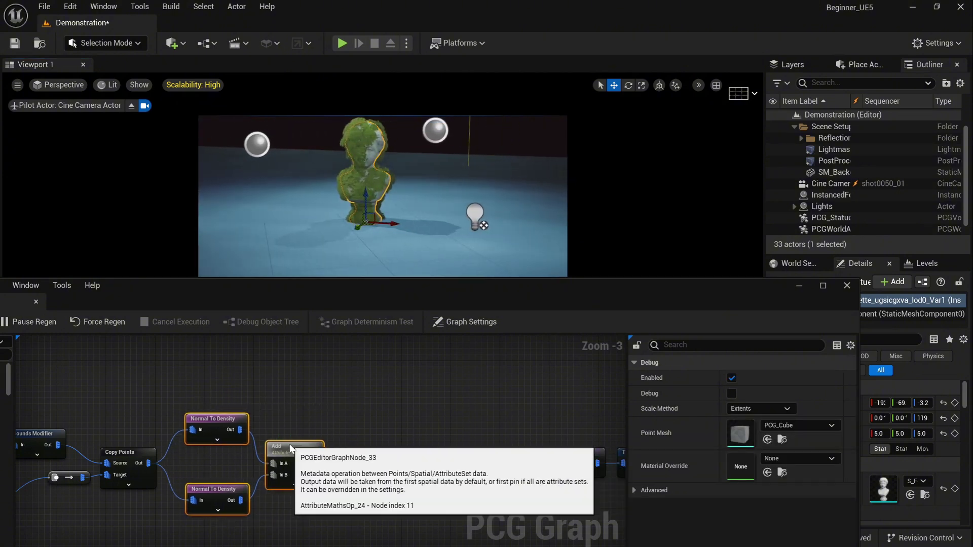
right_click_drag(367, 187, 390, 192)
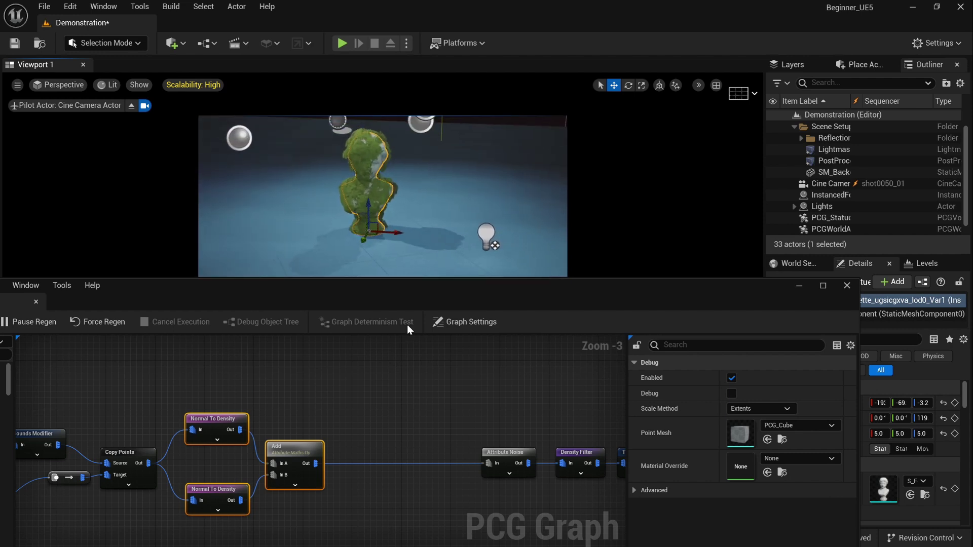
Step: Delete the Add node and the lower Normal To Density node
left_click(303, 446)
key("Delete")
left_click(220, 491)
key("Delete")
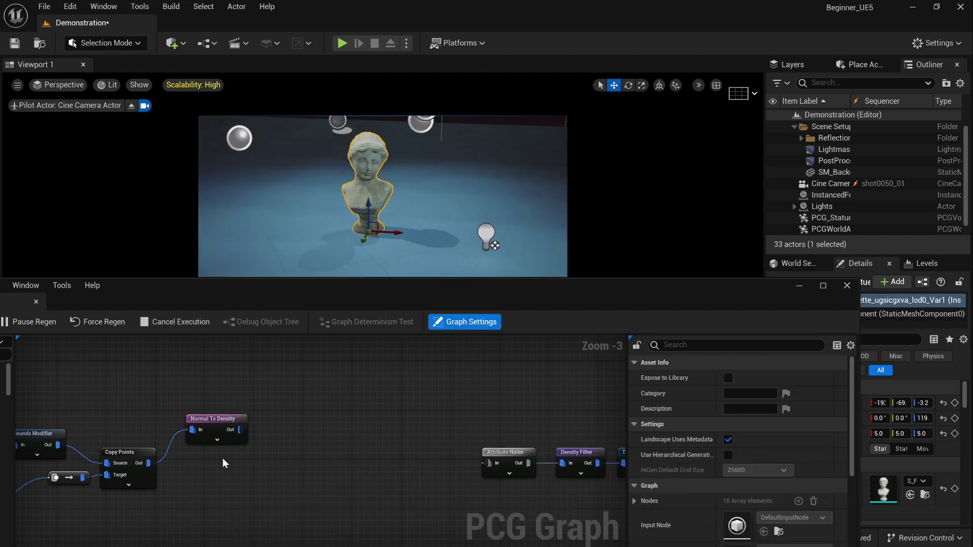
Step: Connect the remaining Normal To Density node to Attribute Noise, align it beside Copy Points, and set its Normal to 0.0, 0.0, 1.0
left_click_drag(216, 418, 488, 463)
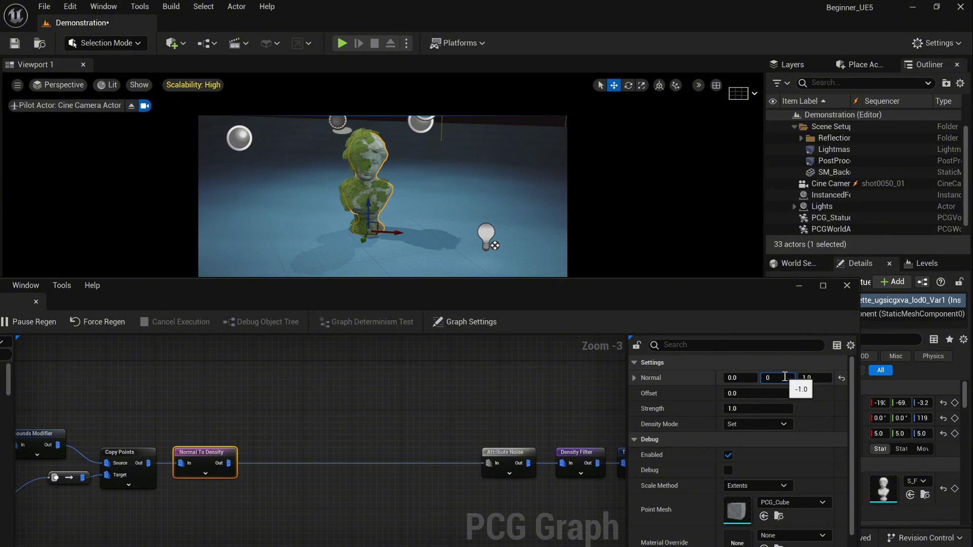
key("Return")
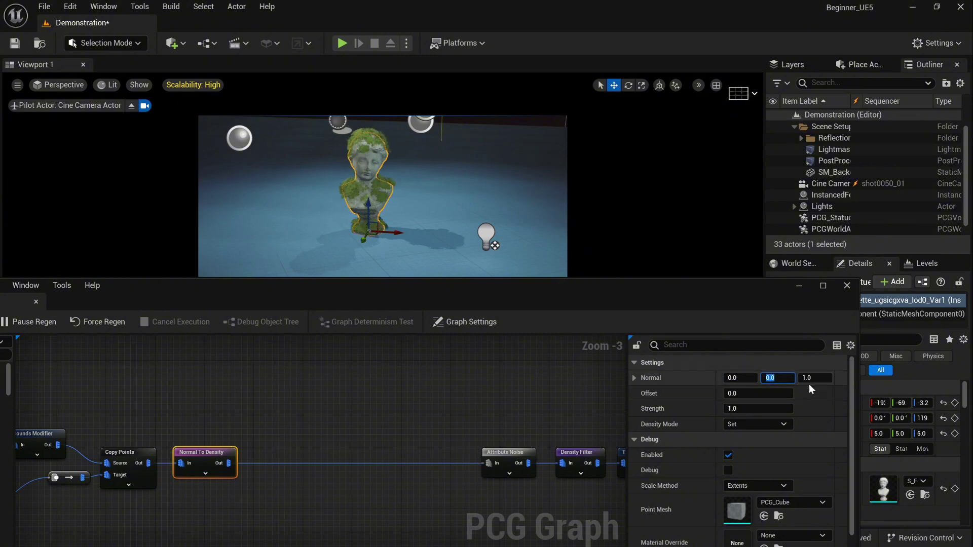
Step: Set the Density Filter's Lower Bound to 0.1 and inspect the foliage on the bust up close
right_click_drag(572, 438, 402, 430)
left_click(414, 443)
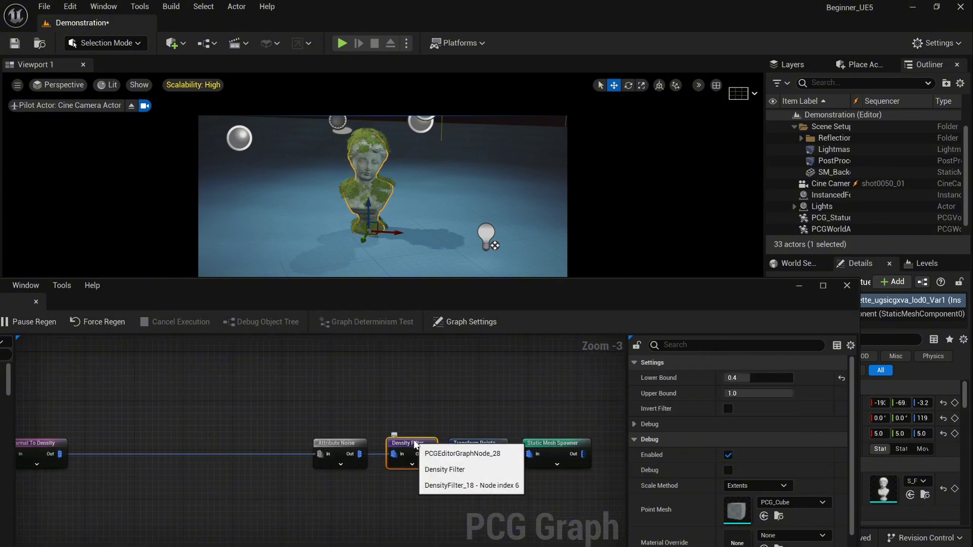
key("Return")
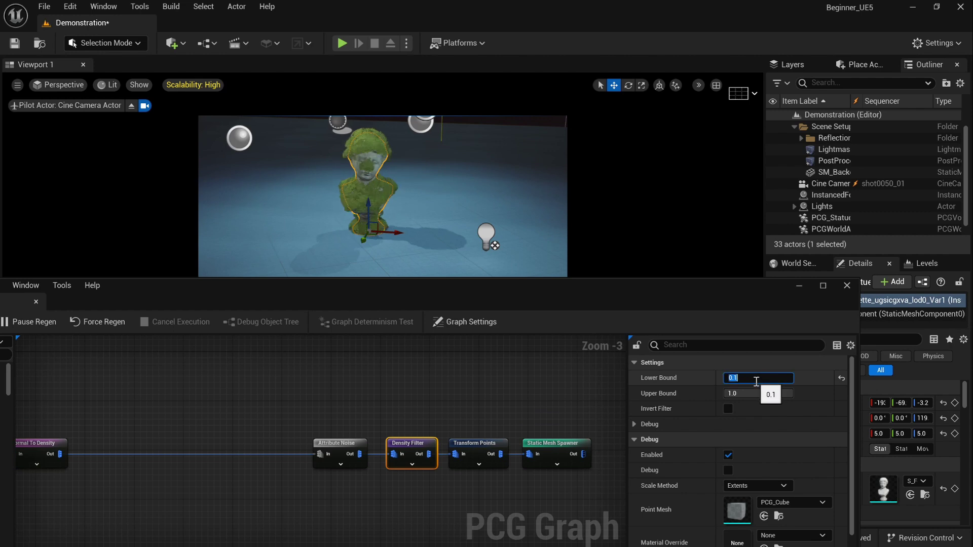
key("w")
mouse_move(494, 212)
right_mouse_down()
mouse_move(486, 206)
mouse_move(498, 206)
right_mouse_up()
right_click_drag(365, 109, 368, 133)
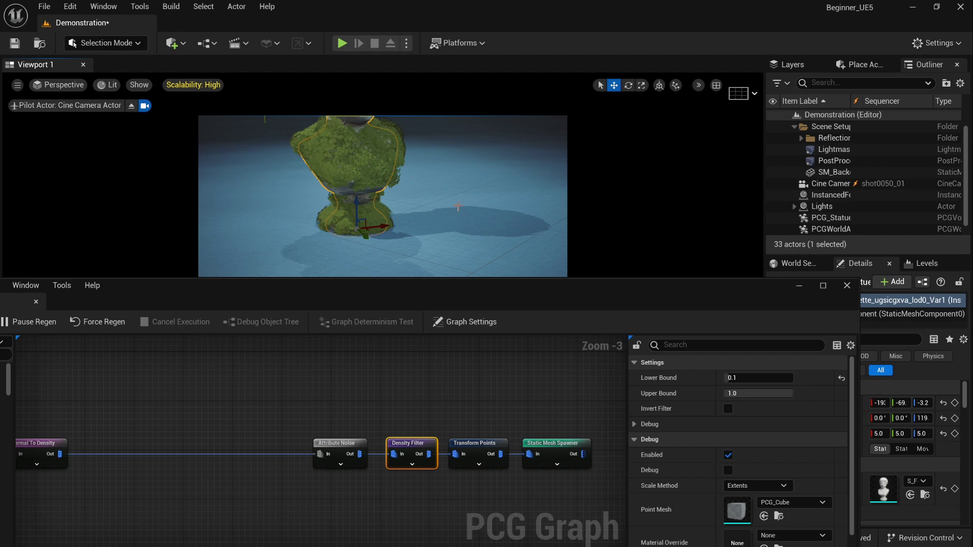
key("s")
right_click_drag(457, 206, 405, 212)
Step: Add an Execute Blueprint node above the Normal To Density–Attribute Noise link, with HeightToDensity as its Blueprint Element Type
right_click_drag(313, 385, 469, 396)
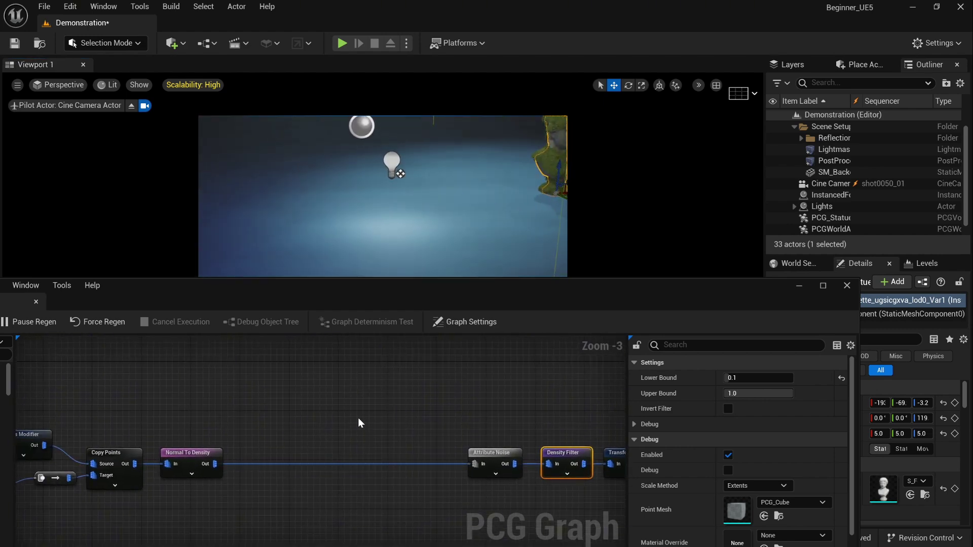
right_click(360, 421)
type("ex")
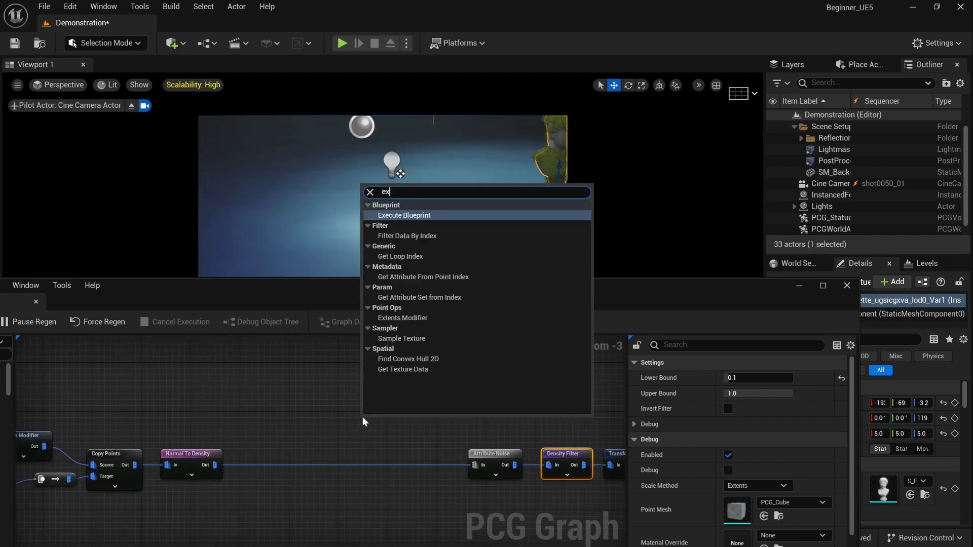
left_click(404, 215)
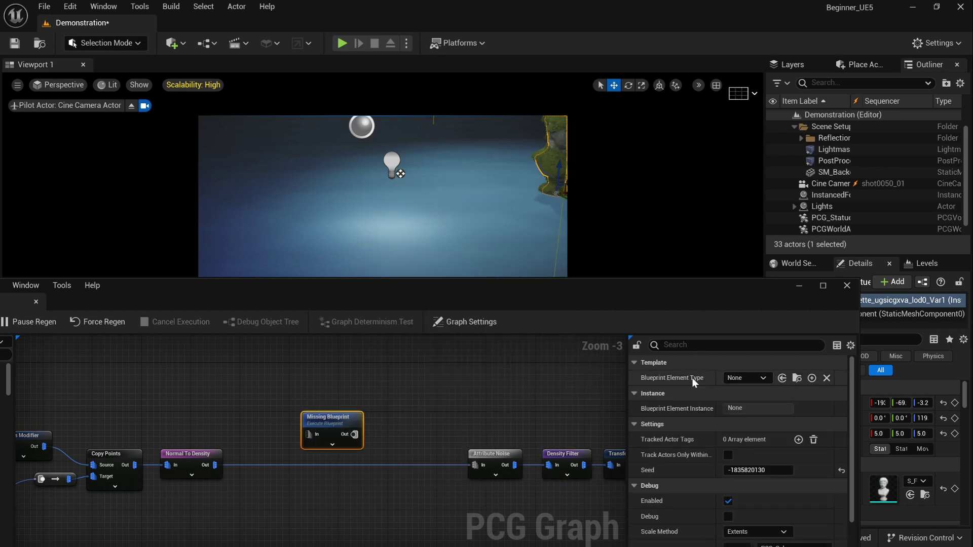
left_click(762, 378)
type("height")
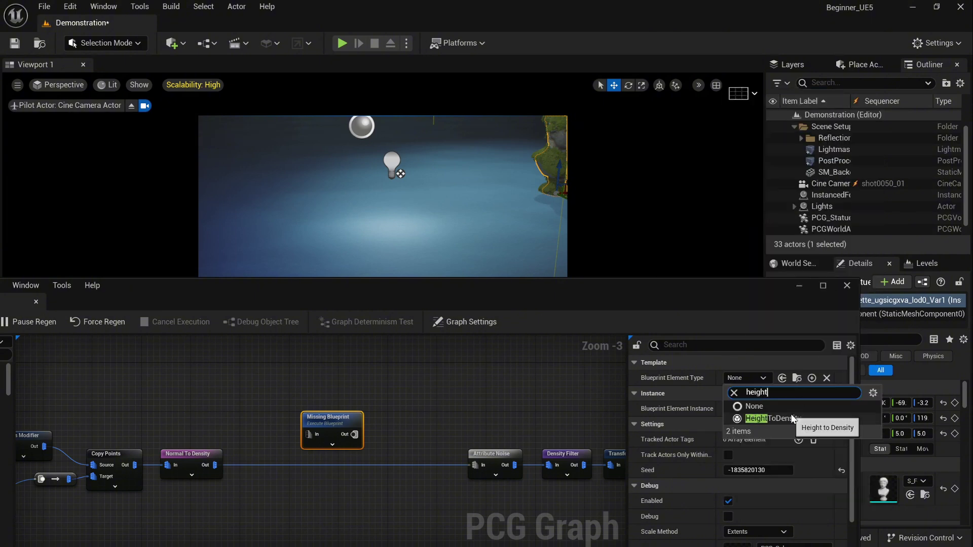
left_click(793, 419)
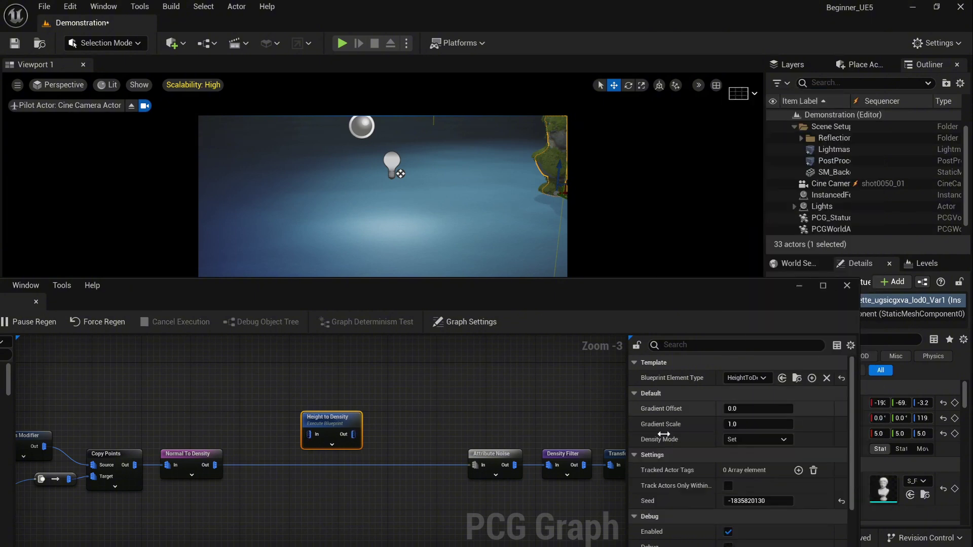
Step: Connect the Normal To Density node's output to the input of the Height to Density node
left_click_drag(218, 466, 330, 439)
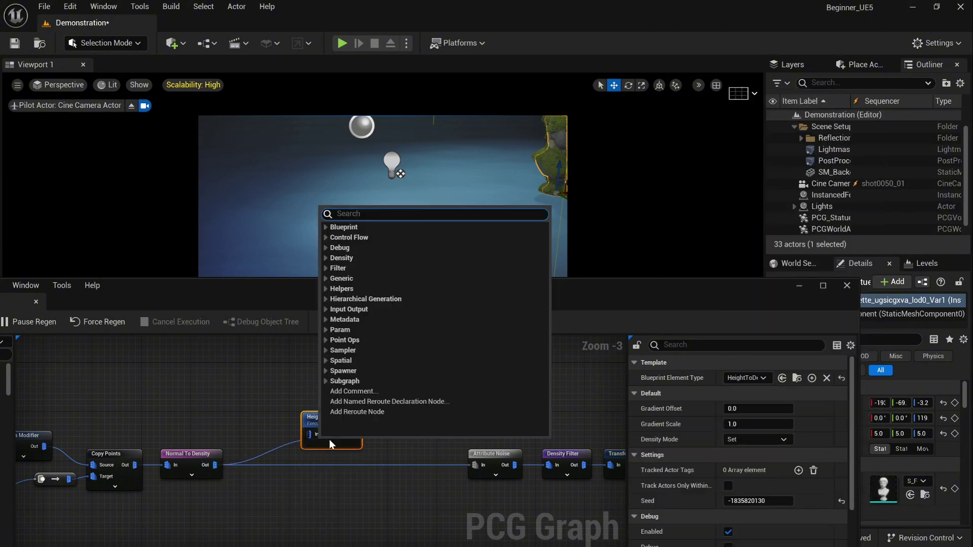
left_click(393, 452)
left_click_drag(215, 464, 315, 436)
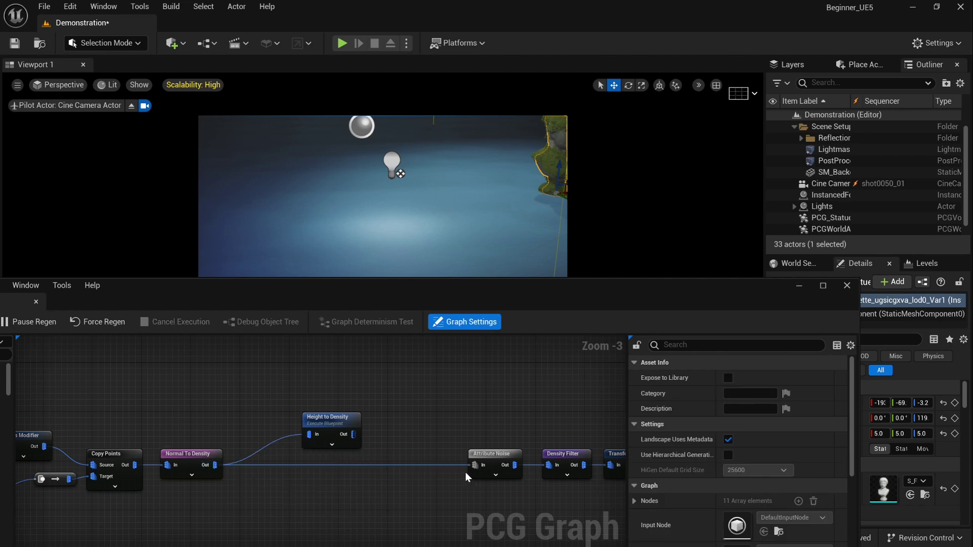
Step: Connect Height to Density's output to Attribute Noise, remove the direct Normal To Density link, and move Height to Density into line
left_click_drag(474, 465, 360, 436)
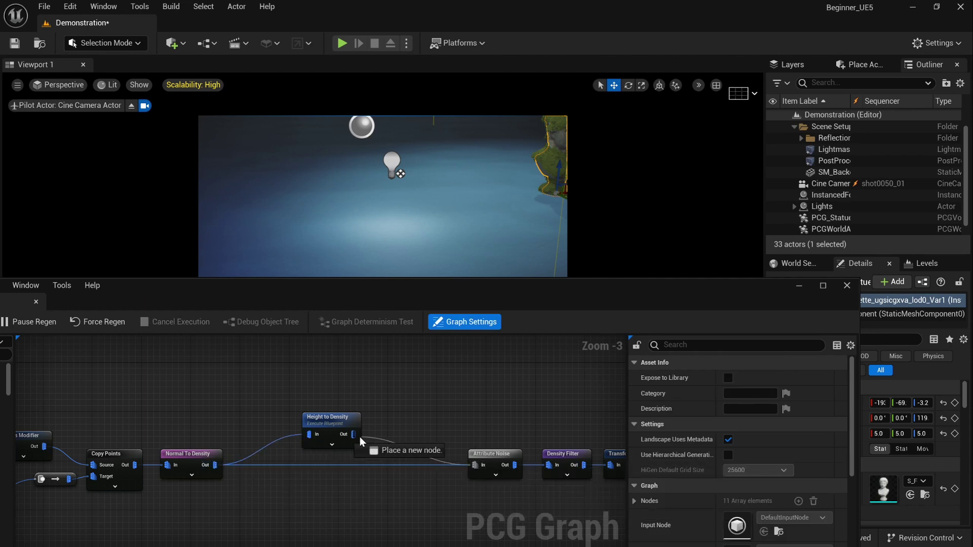
left_click(365, 465, "alt")
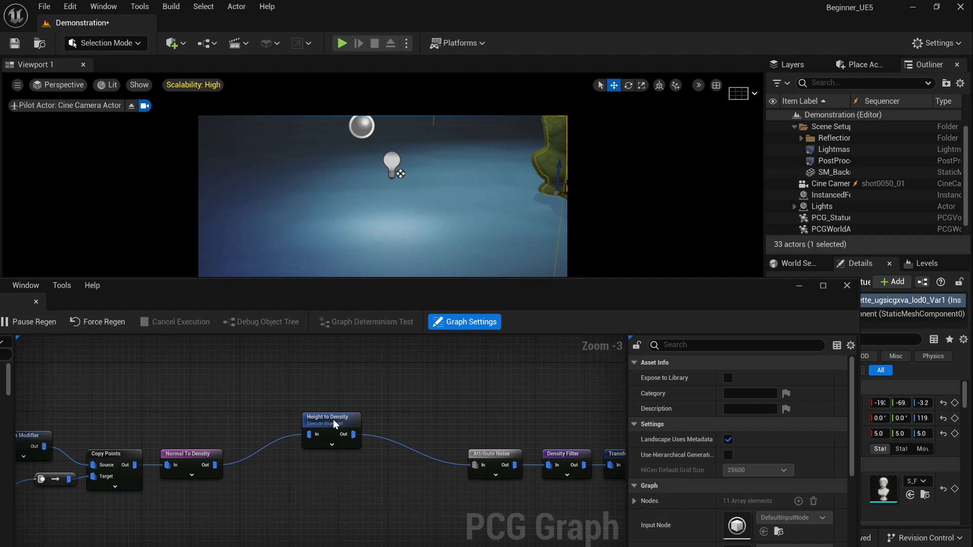
left_click_drag(332, 418, 339, 450)
right_click_drag(476, 416, 363, 424)
right_click_drag(457, 233, 504, 233)
left_click_drag(316, 299, 394, 274)
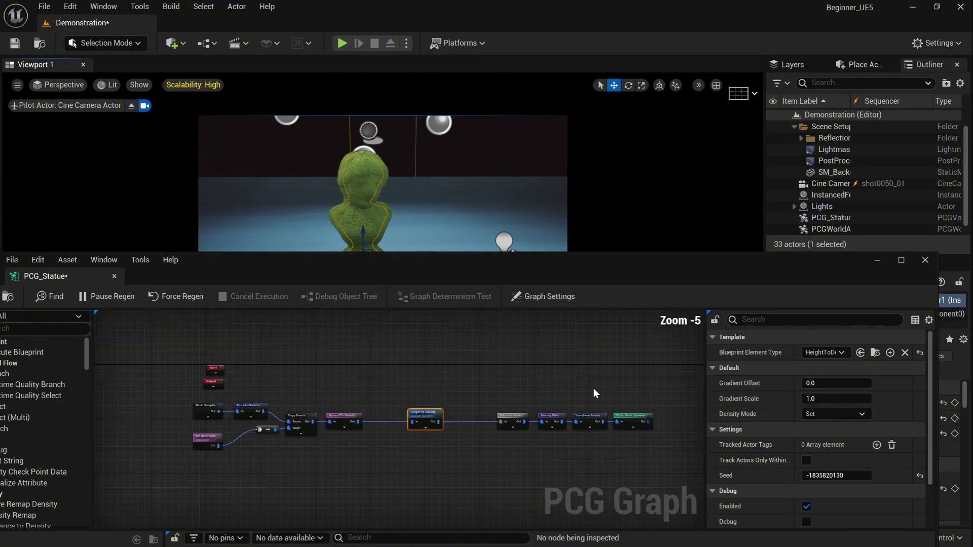
Step: Disable the Static Mesh Spawner and turn on the debug display for the Height to Density node
scroll(451, 412, "down", 2)
left_click(573, 446)
key("e")
left_click(363, 435)
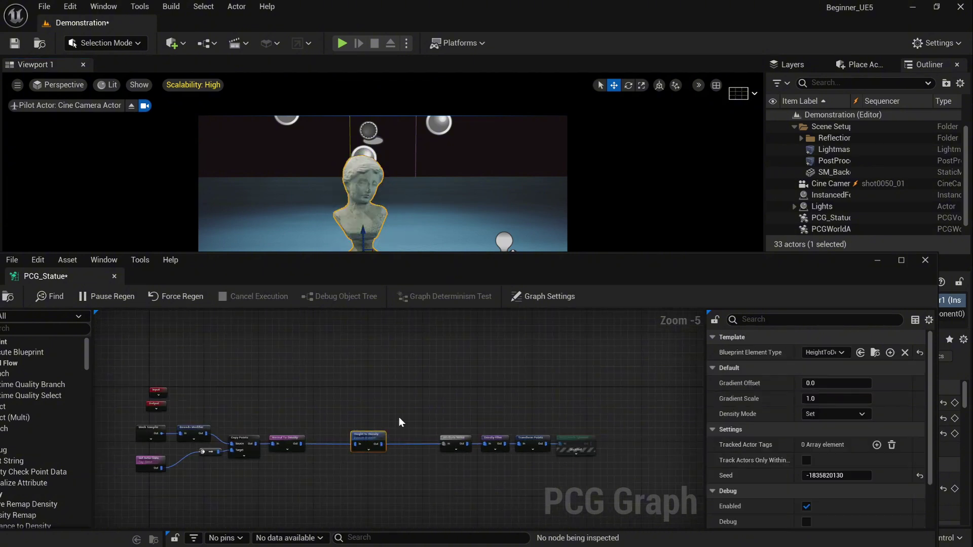
key("d")
Step: Set the Height to Density node's Gradient Offset to 50 and check the debug points on the bust's lower part
scroll(363, 414, "up", 2)
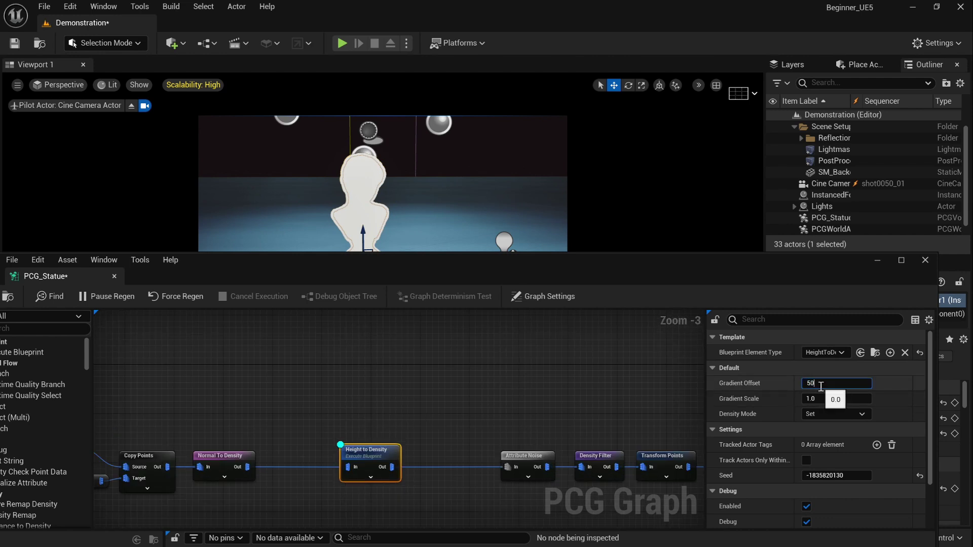
key("Return")
right_click_drag(397, 201, 392, 210)
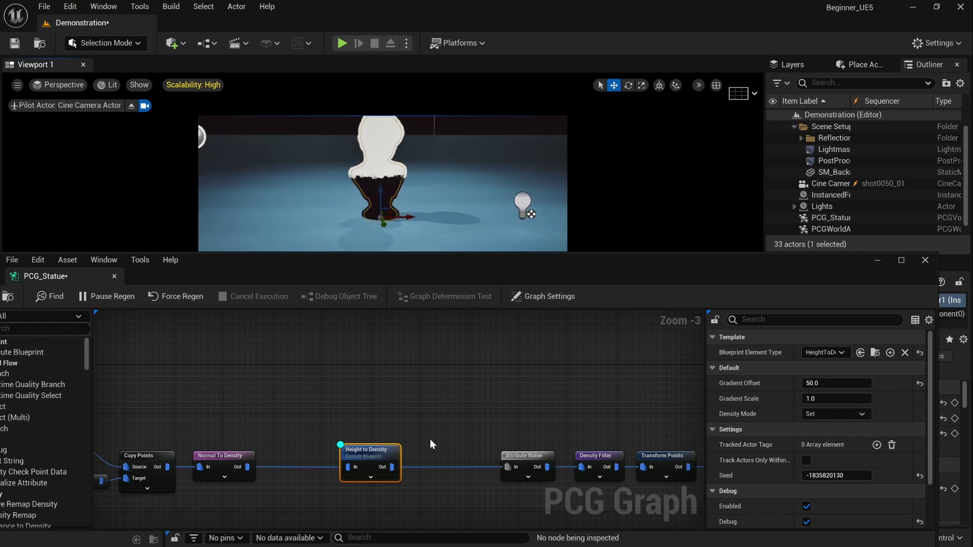
Step: Re-enable the Static Mesh Spawner, inspect the foliage, and turn off the Height to Density node's debug display
right_click_drag(458, 426, 317, 428)
left_click(600, 461)
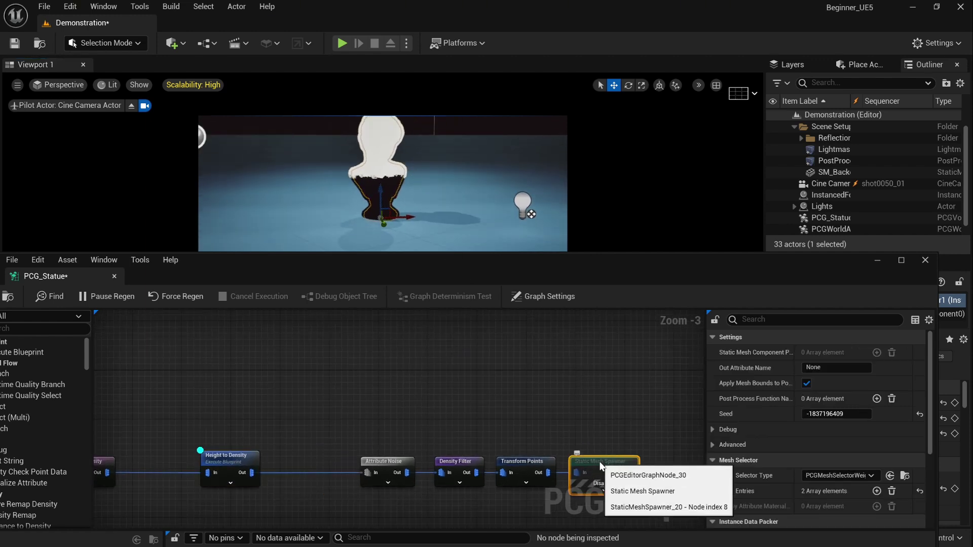
key("e")
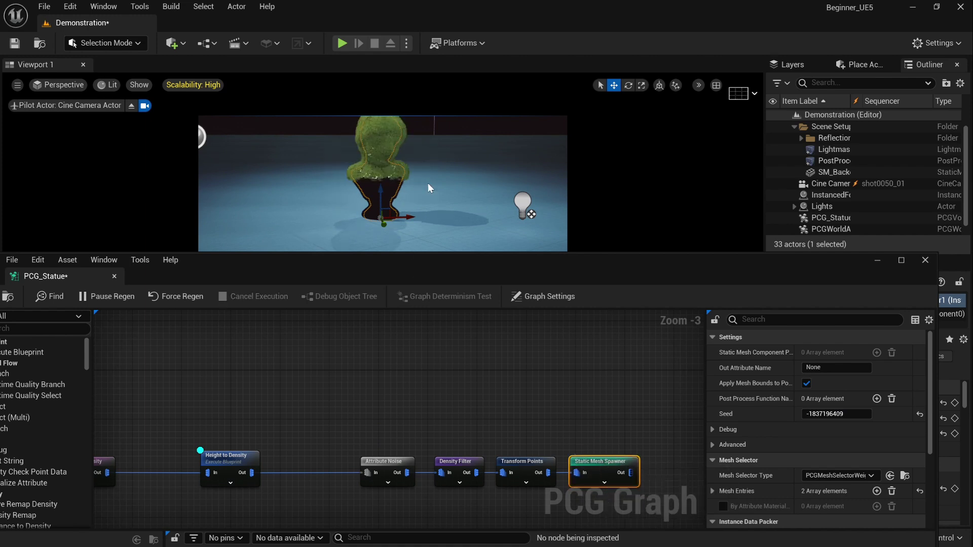
right_click_drag(428, 184, 433, 175)
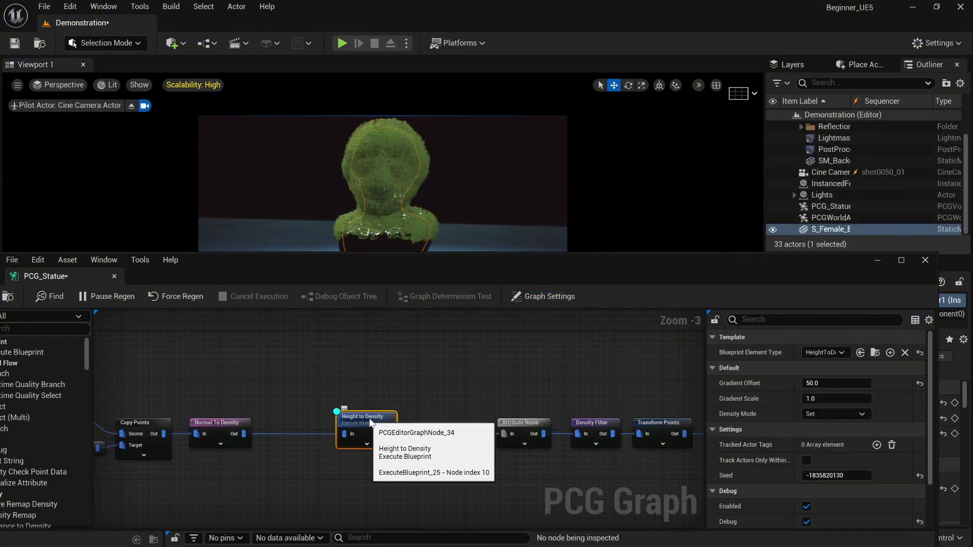
key("d")
Step: Move Height to Density above the main chain and add an Attribute Filter Range node below it
left_click_drag(369, 421, 340, 382)
right_click(412, 376)
type("attrib")
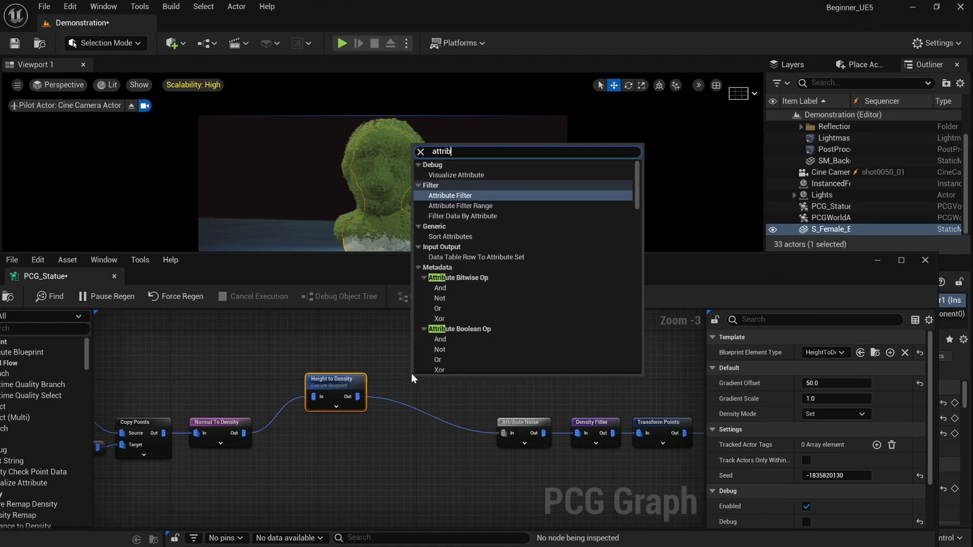
left_click(467, 205)
left_click_drag(460, 381, 422, 441)
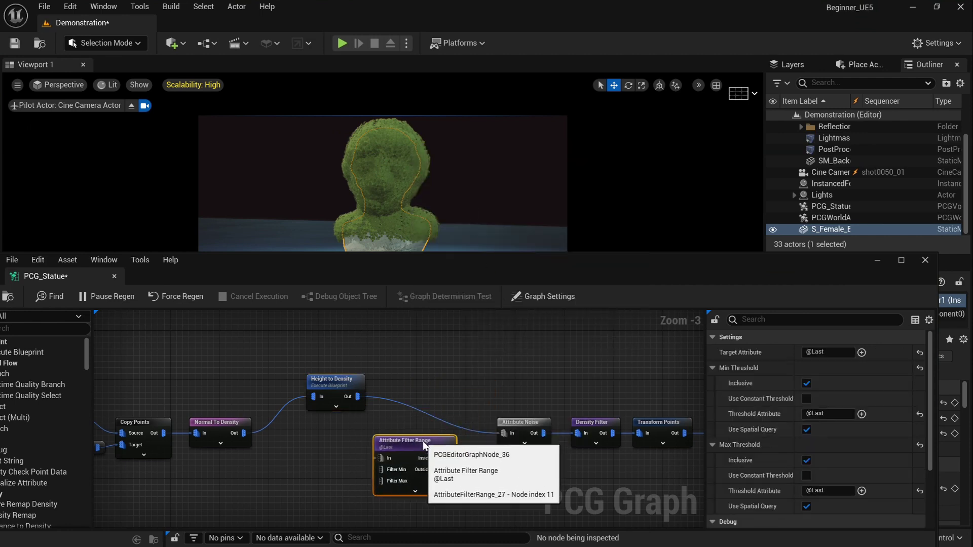
Step: Wire Normal To Density into Attribute Filter Range's In, Height to Density into Filter Min, and Inside Filter into Attribute Noise
left_click_drag(244, 433, 379, 458)
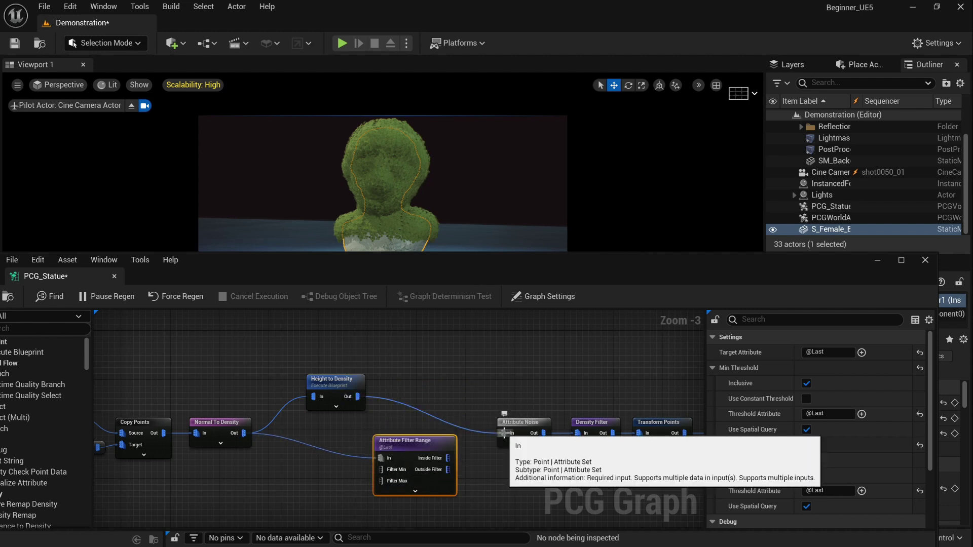
left_click_drag(504, 432, 372, 466, "ctrl")
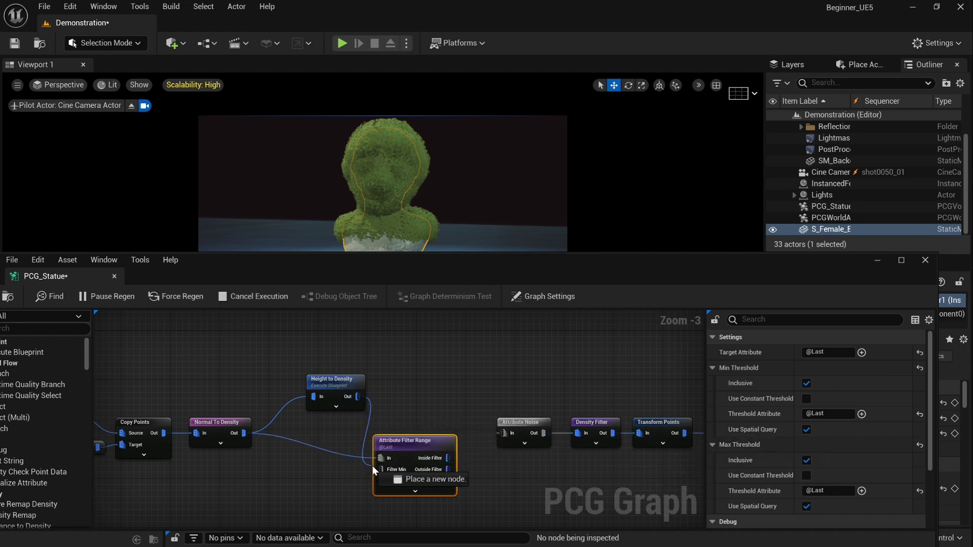
left_click(419, 434)
left_click_drag(421, 439, 501, 433)
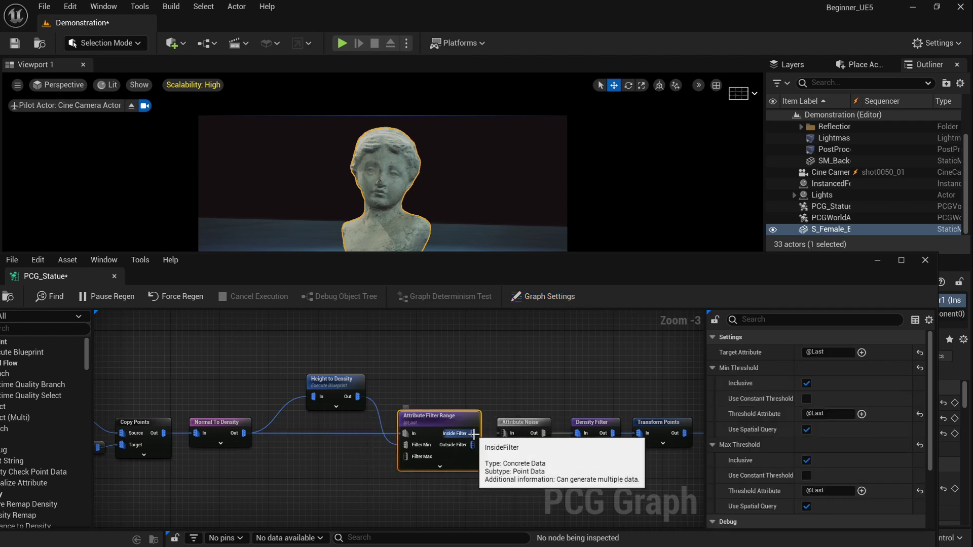
left_click_drag(337, 379, 327, 385)
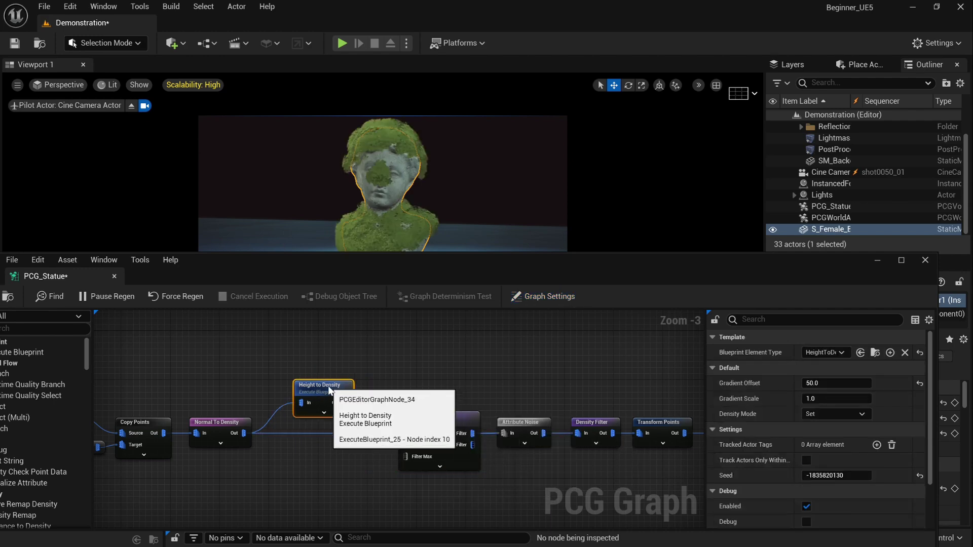
Step: Scrub the shot to frame 29 to examine the foliage on the bust's head up close
left_click_drag(467, 257, 529, 269)
left_click_drag(451, 280, 469, 463)
left_click(226, 386)
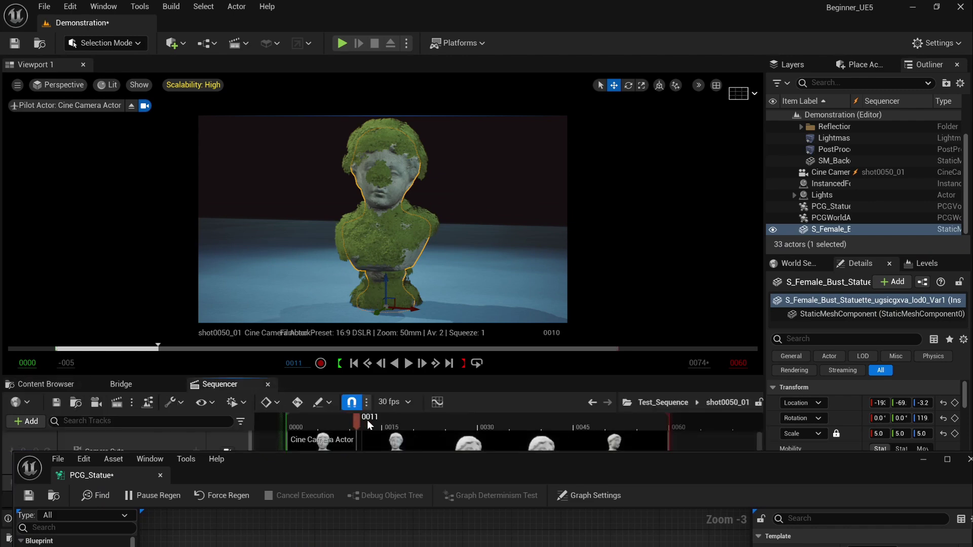
left_click_drag(368, 423, 470, 421)
left_click_drag(566, 472, 521, 306)
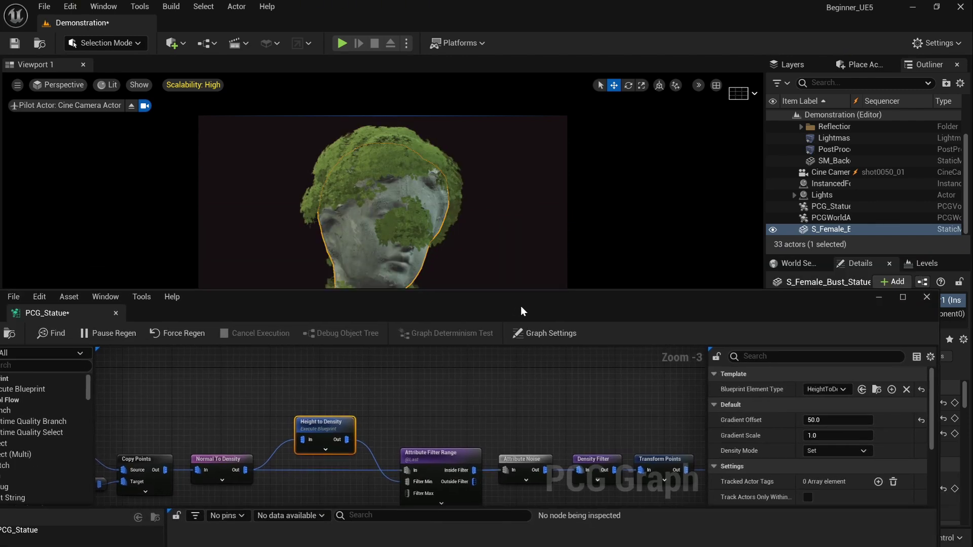
Step: Try Gradient Offset values of 70 and 100 on the Height to Density node
left_click(841, 411)
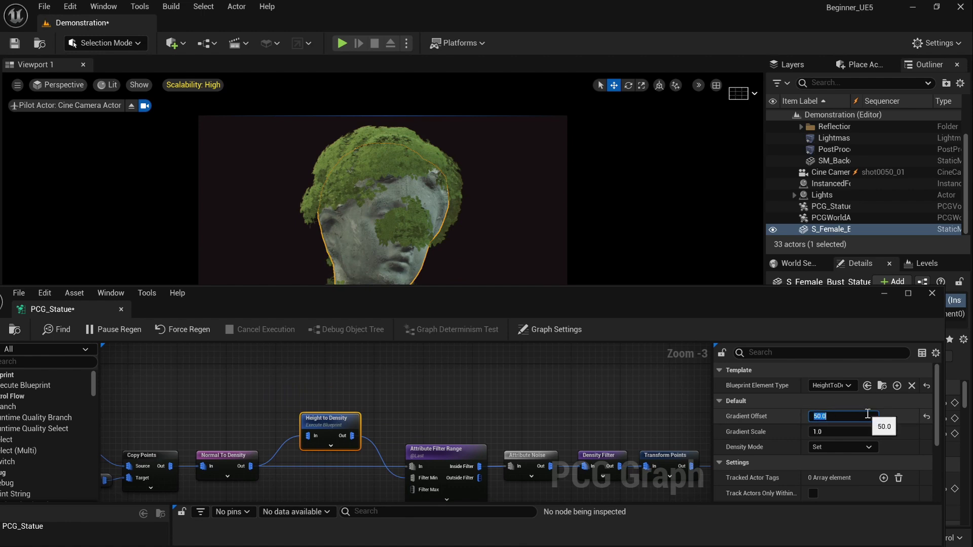
type("70")
key("Return")
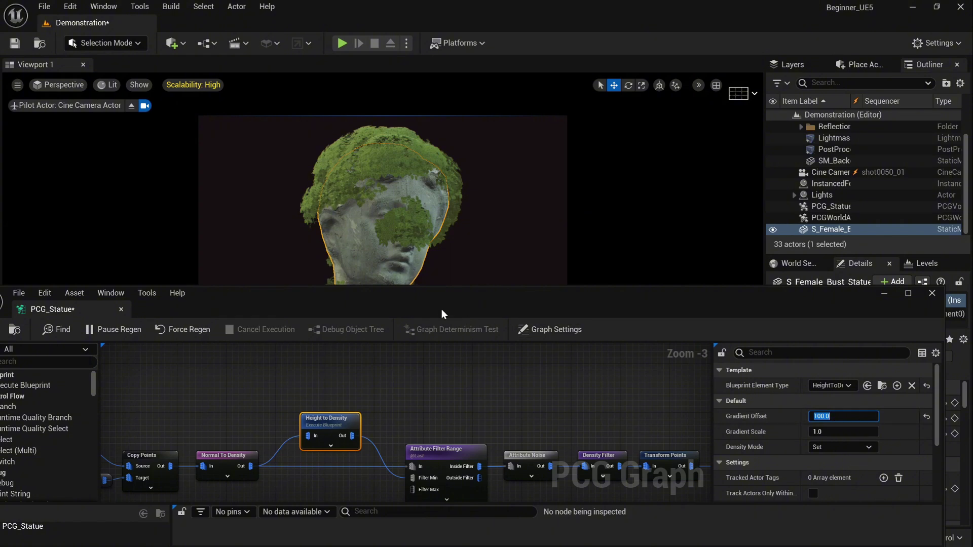
mouse_move(442, 309)
left_mouse_down()
mouse_move(451, 252)
mouse_move(439, 315)
left_mouse_up()
Step: Set the Attribute Filter Range node's Min Threshold attribute to Density
left_click(446, 461)
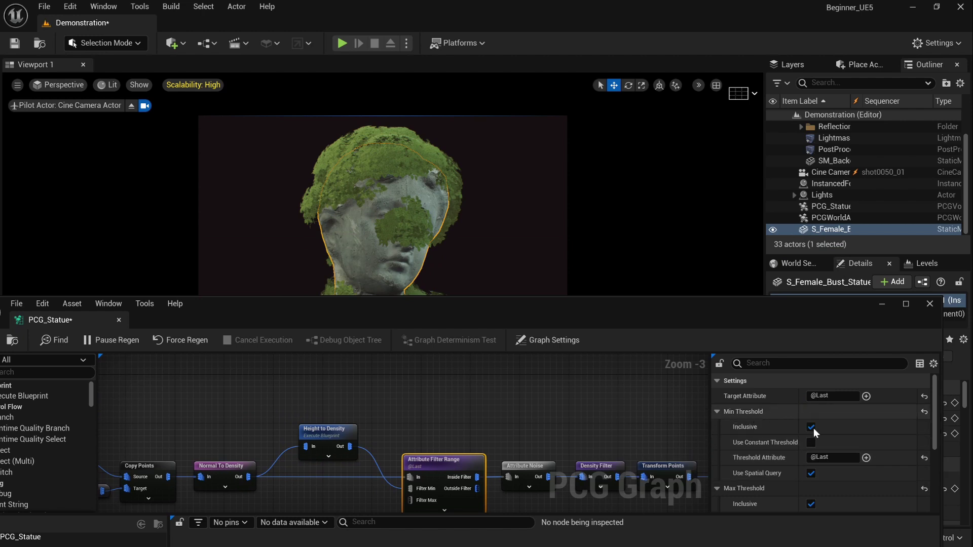
left_click(866, 457)
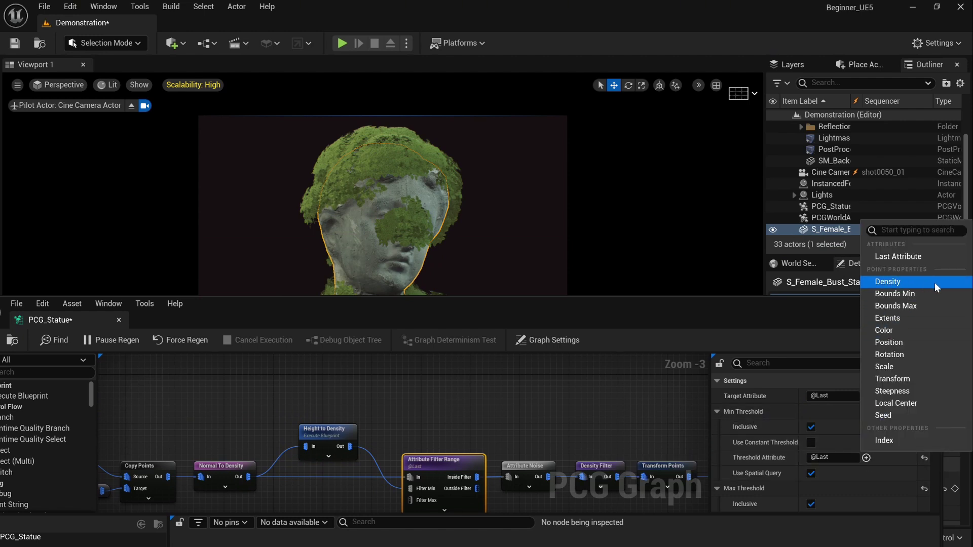
left_click(919, 280)
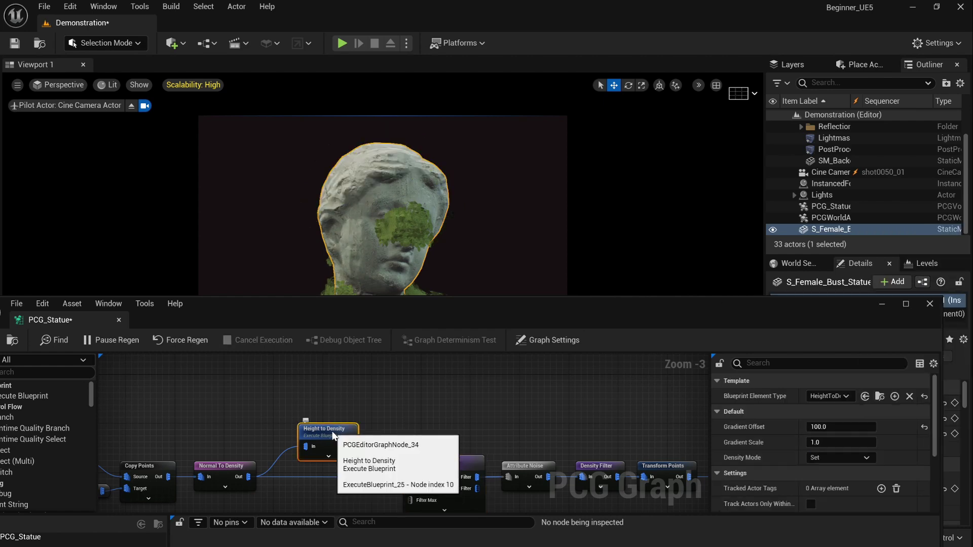
Step: Scrub the shot to frame 47 to examine the foliage coverage over the whole bust
left_click_drag(522, 318, 528, 485)
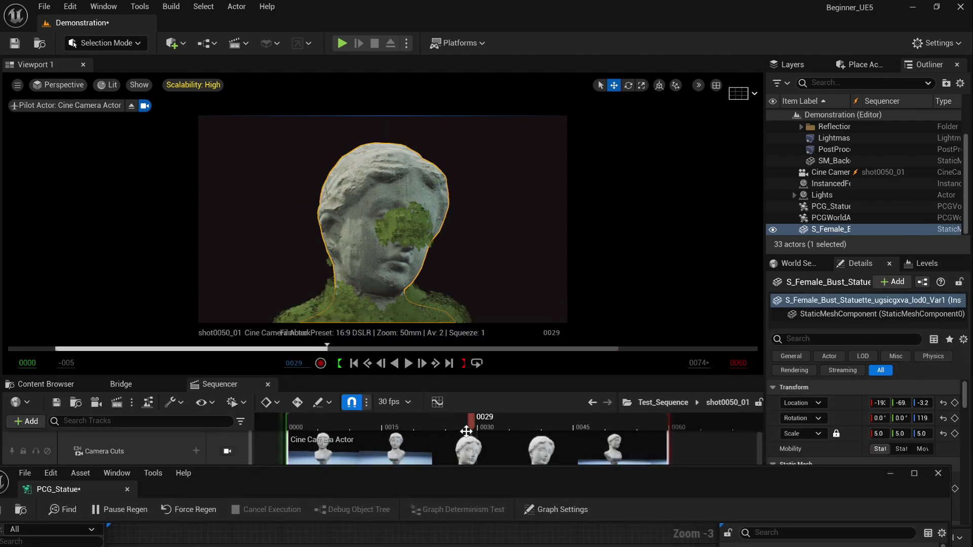
left_click_drag(471, 424, 569, 445)
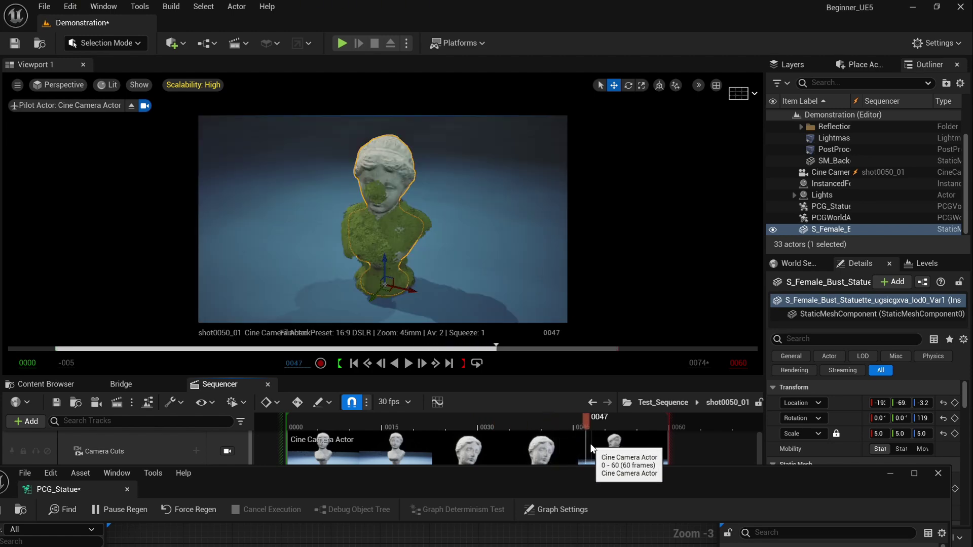
left_click_drag(667, 475, 665, 328)
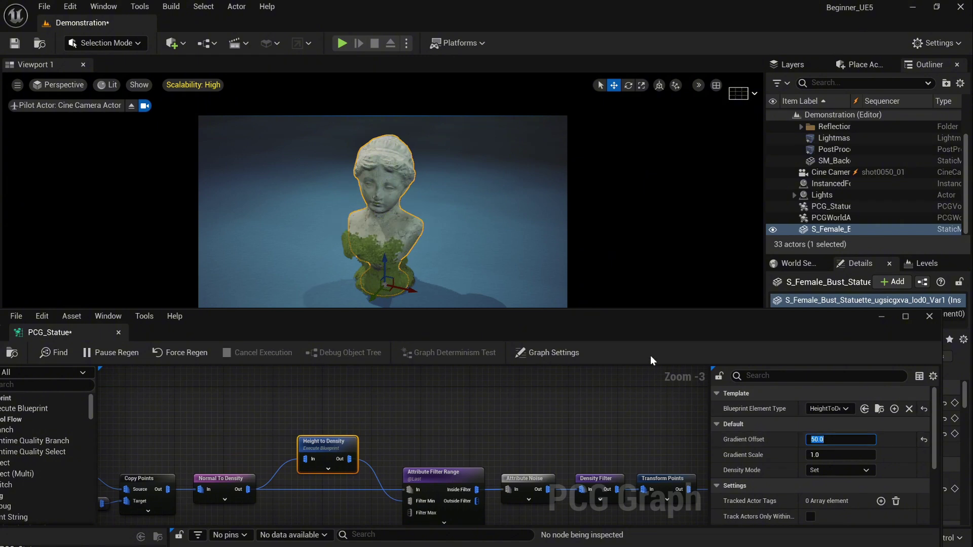
Step: Set the Height to Density node's Gradient Offset to 70 and check the foliage on the bust
key("Return")
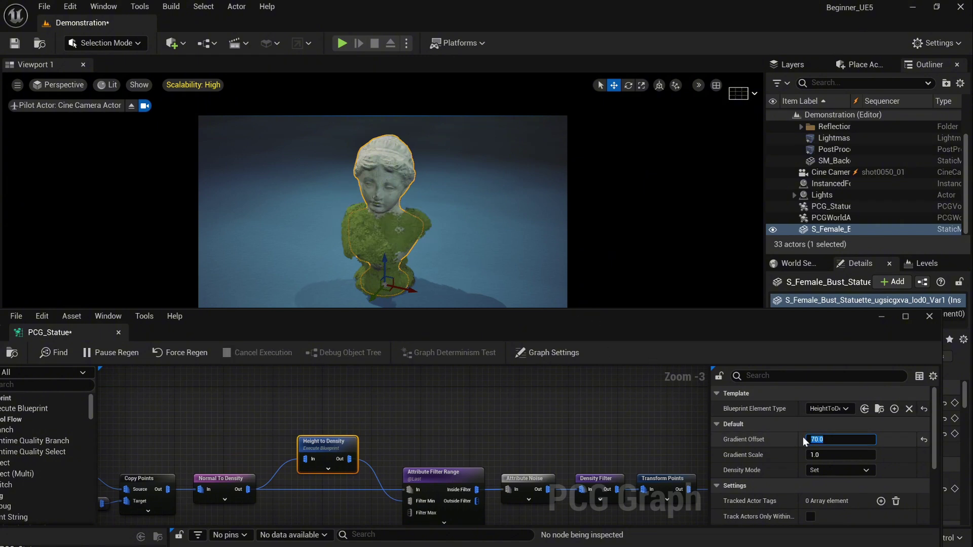
mouse_move(448, 229)
left_mouse_down("alt")
mouse_move(442, 243)
mouse_move(455, 223)
left_mouse_up("alt")
left_click(443, 243)
Step: Save the PCG_Statue graph and close its editor window
left_click_drag(465, 323, 550, 305)
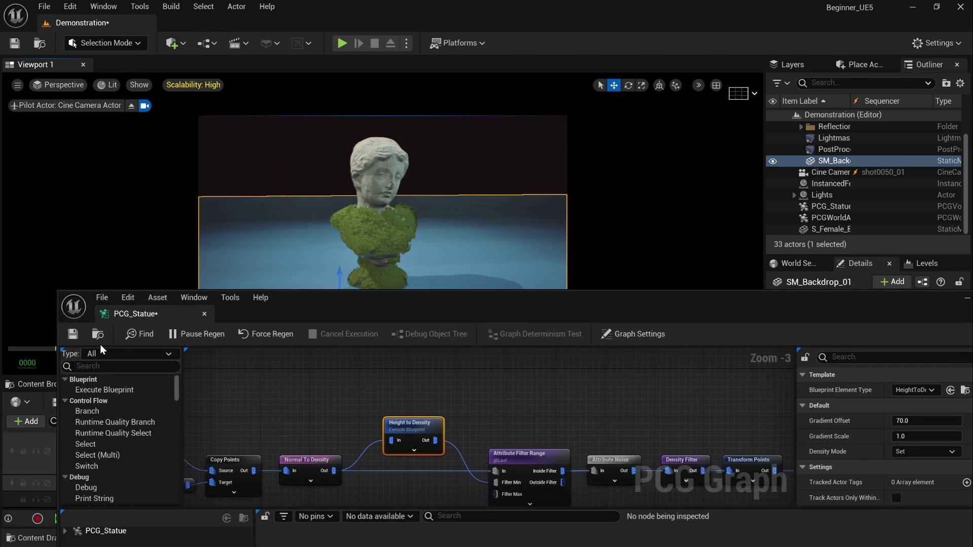
left_click(74, 335)
left_click_drag(743, 304, 583, 302)
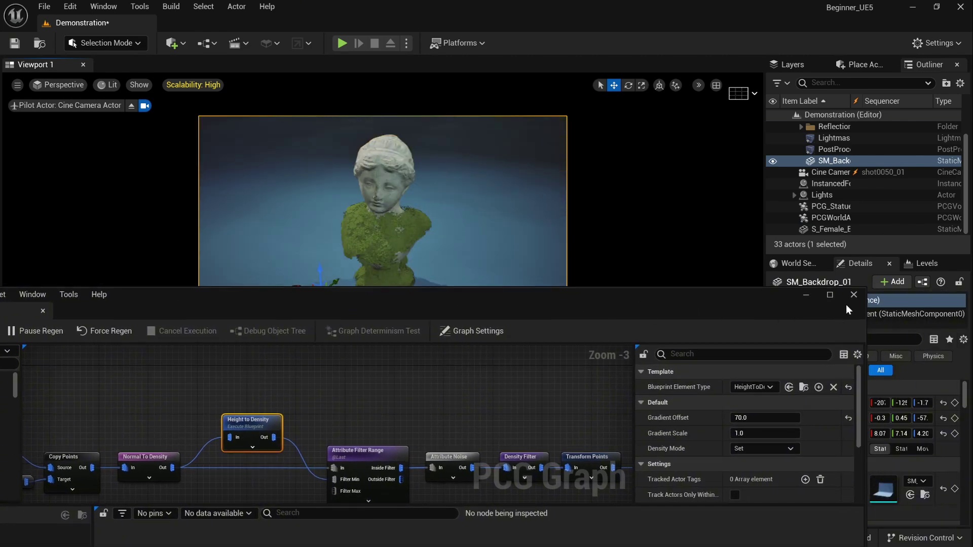
left_click(853, 296)
Step: Scrub the shot to frame 5 and clear the selection to view the bust without outlines
left_click_drag(587, 418, 318, 433)
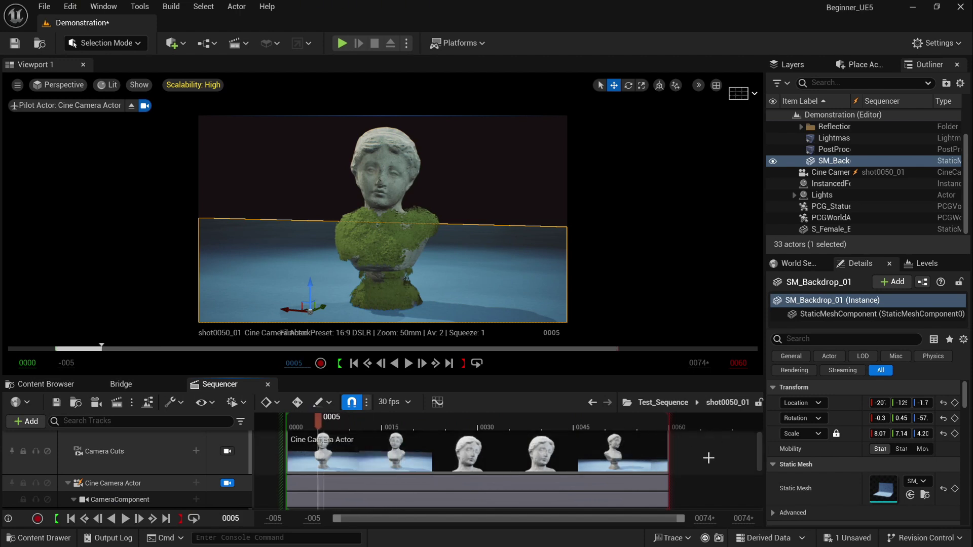
left_click(407, 211)
left_click(501, 187)
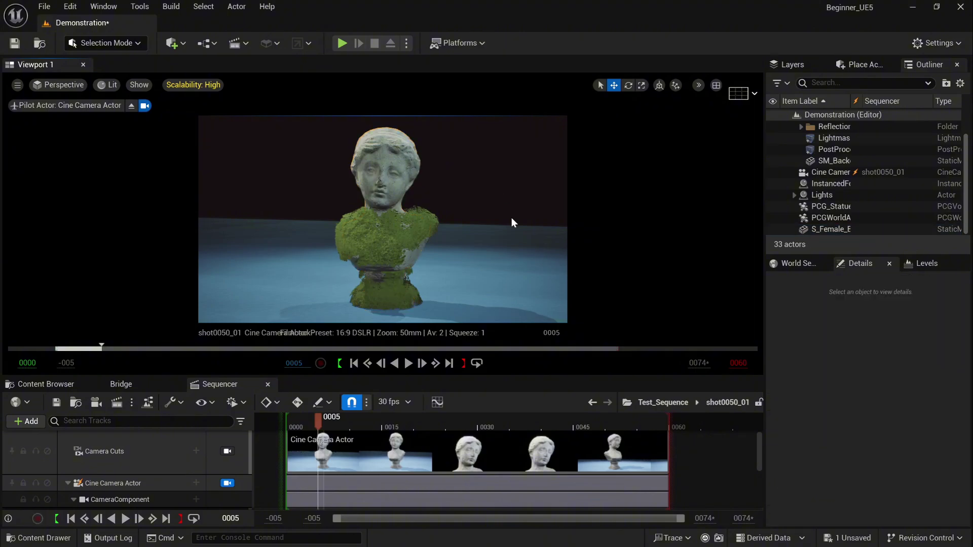